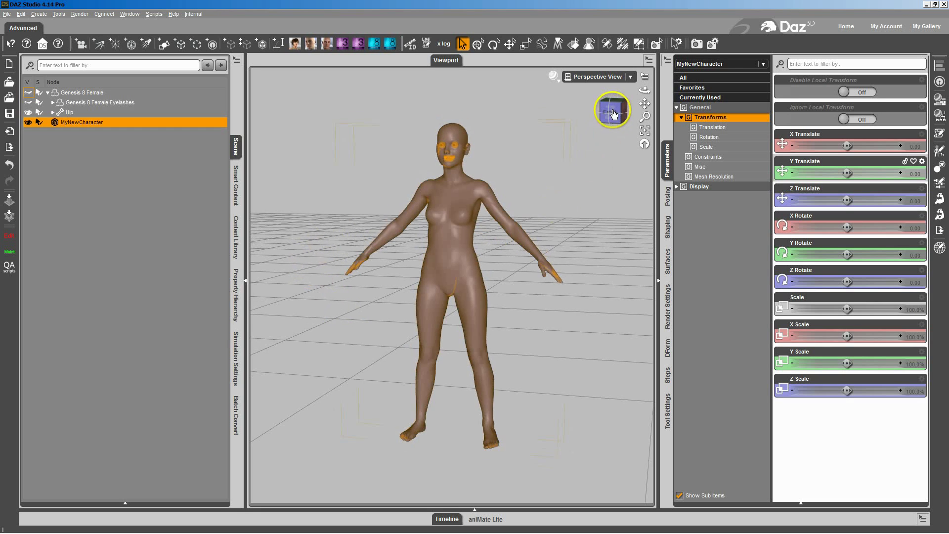
Show the Genesis 8 Female figure and raise MyNewCharacter to a Y Translate of about 16.19.
mouse_move(618, 111)
mouse_down()
mouse_move(611, 119)
mouse_move(612, 102)
mouse_up()
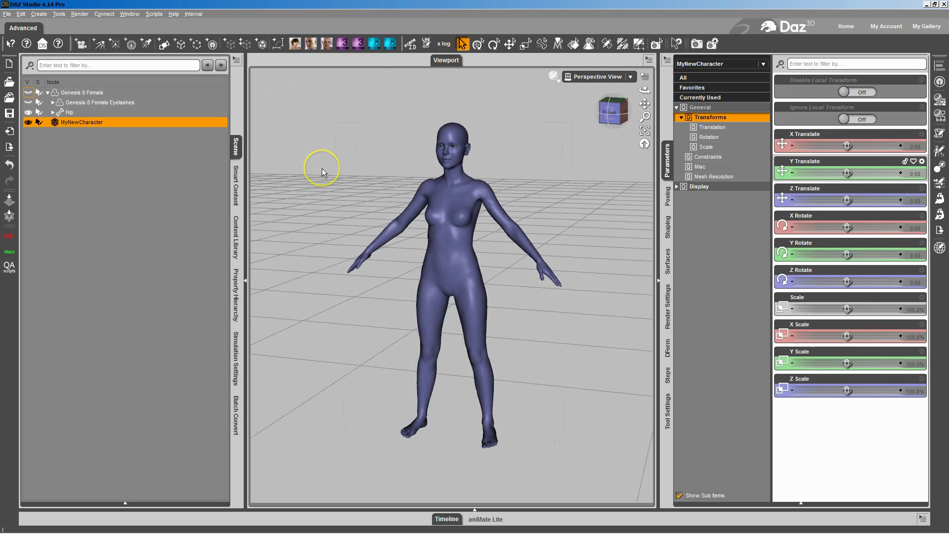
click(28, 93)
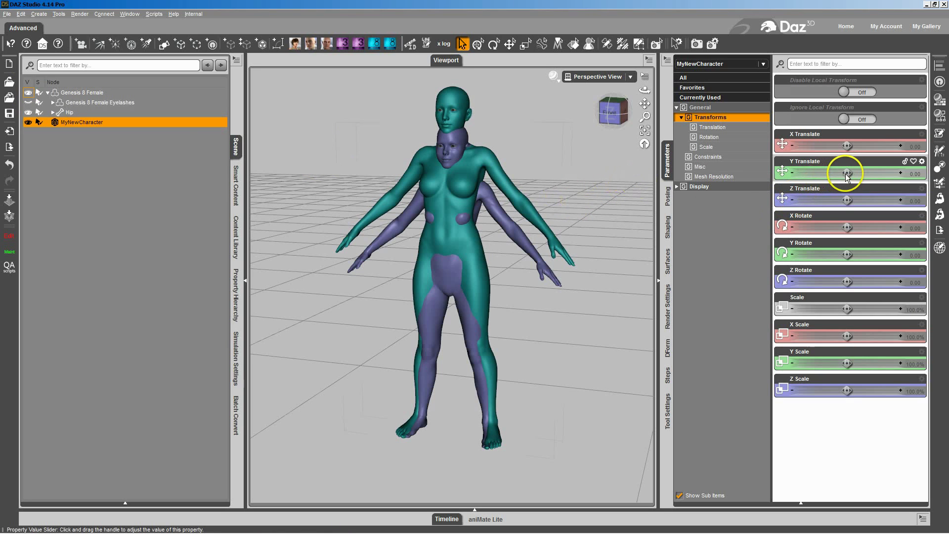
drag(847, 173, 864, 173)
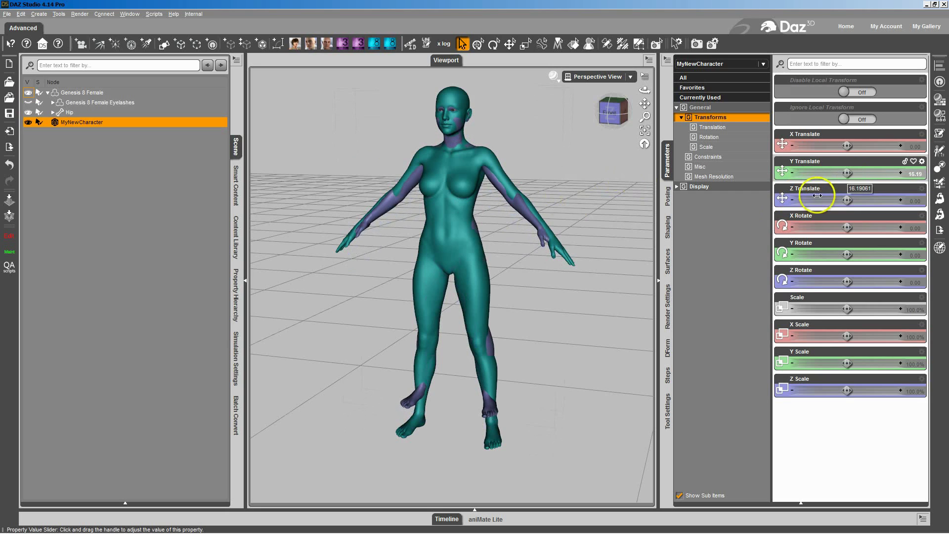
Switch the viewport to Wire Texture Shaded and examine how the two overlapping figures line up around the chest and shoulders.
scroll(570, 411, up, 1)
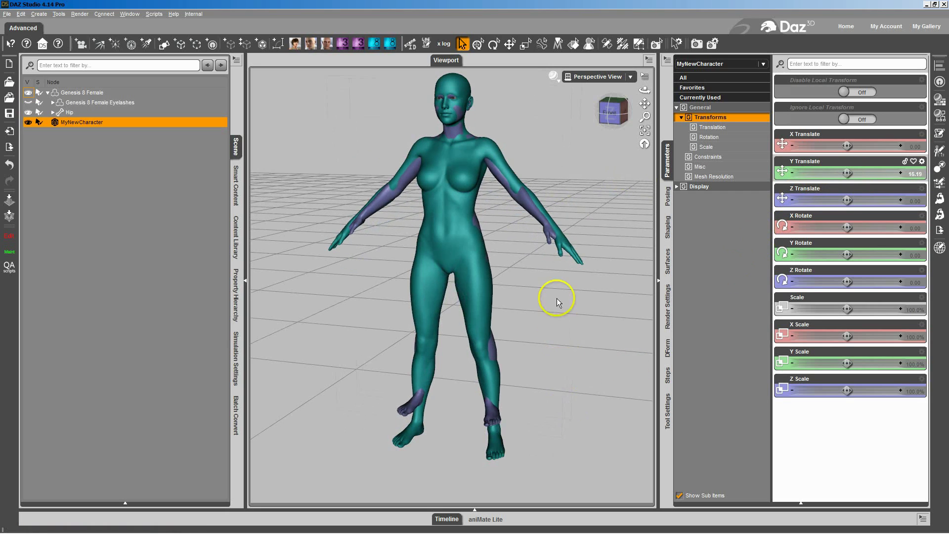
scroll(554, 260, up, 2)
click(554, 76)
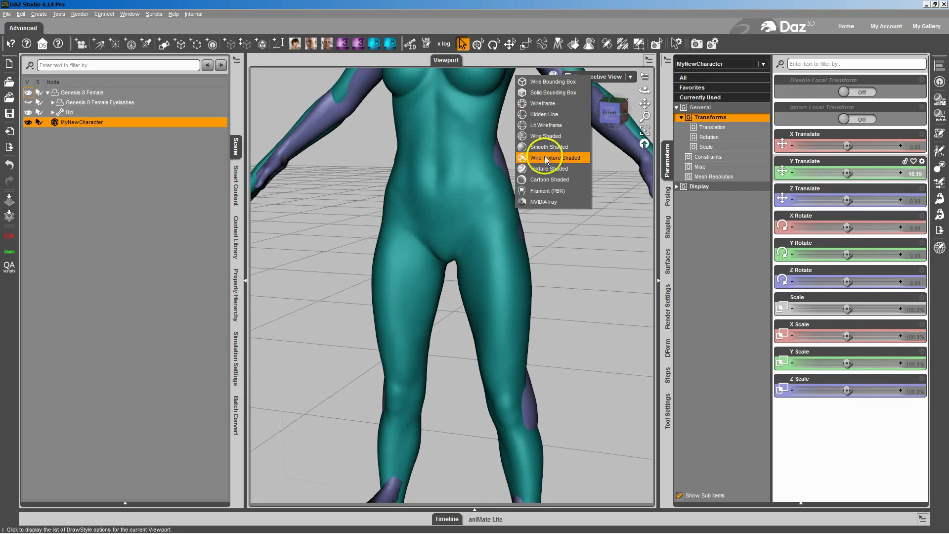
click(546, 158)
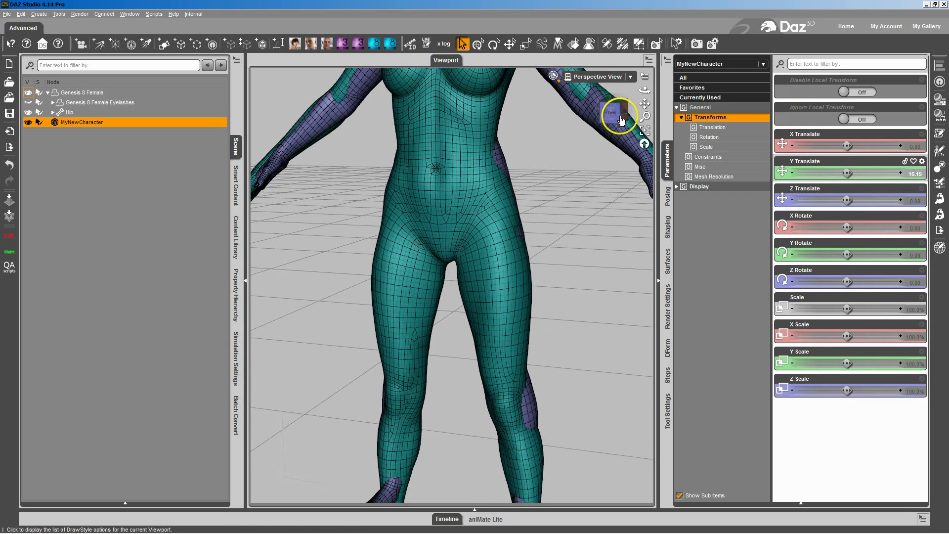
drag(647, 105, 630, 129)
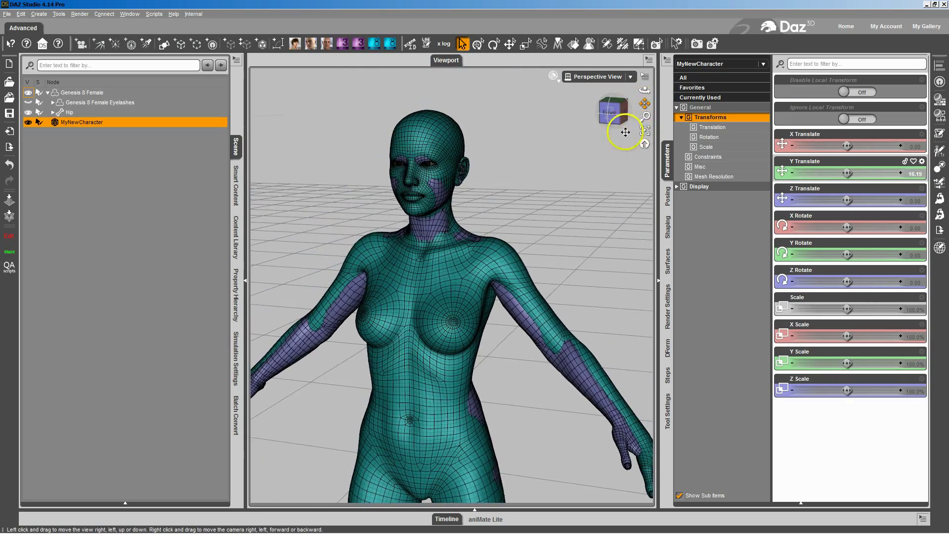
scroll(566, 162, up, 5)
click(611, 111)
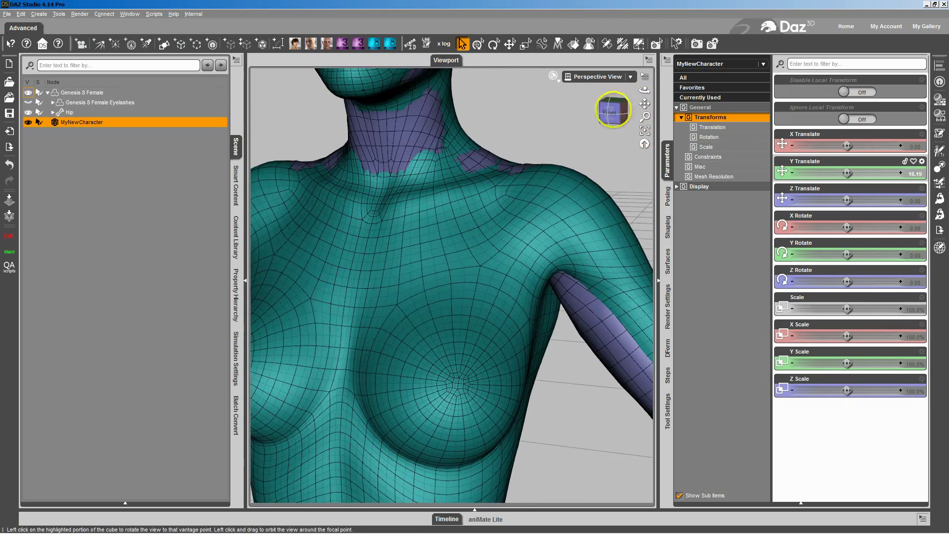
Offset MyNewCharacter sideways to an X Translate of about 7.53 and fine-tune its Y Translate to about 16.58.
mouse_move(847, 145)
mouse_down()
mouse_move(860, 145)
mouse_move(848, 146)
mouse_up()
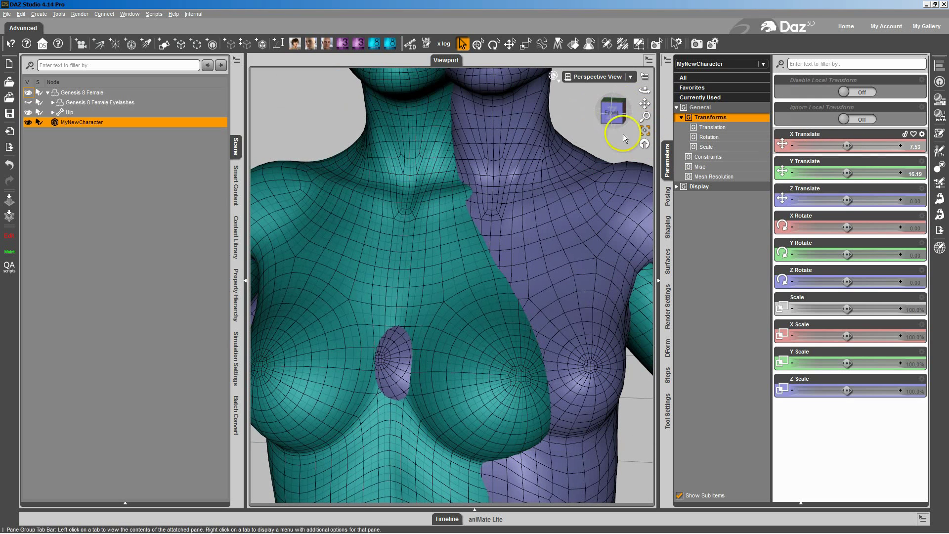
click(411, 105)
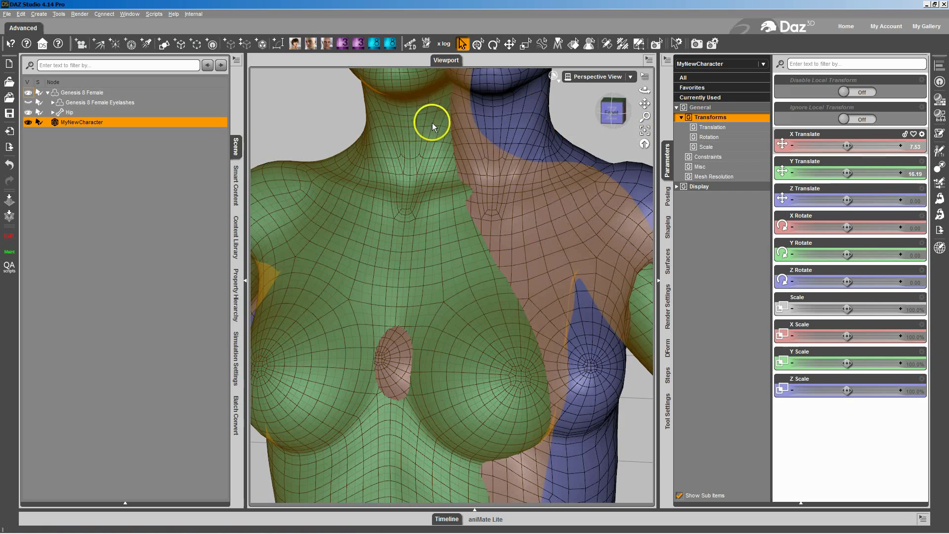
drag(847, 173, 847, 173)
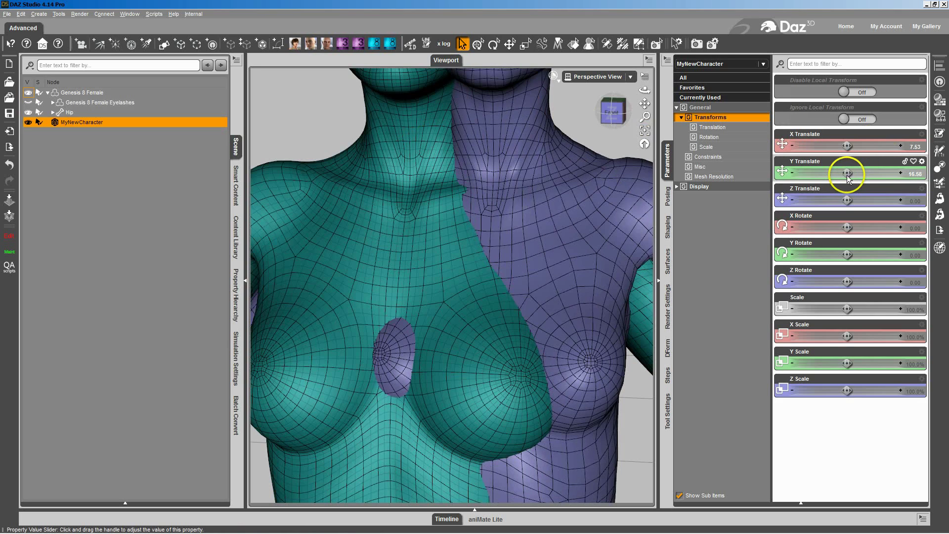
Reset MyNewCharacter's X Translate to 0 and check its alignment with the Genesis 8 Female figure.
click(917, 147)
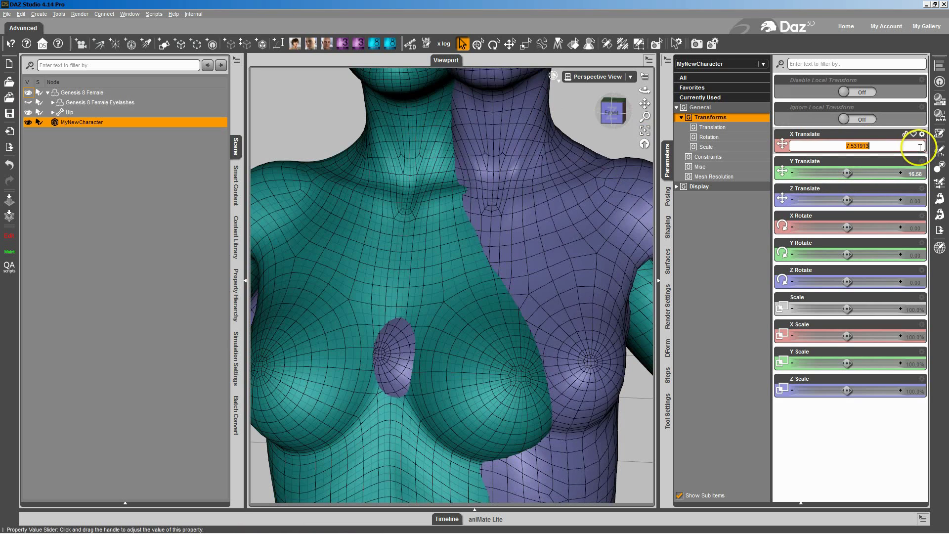
key(Return)
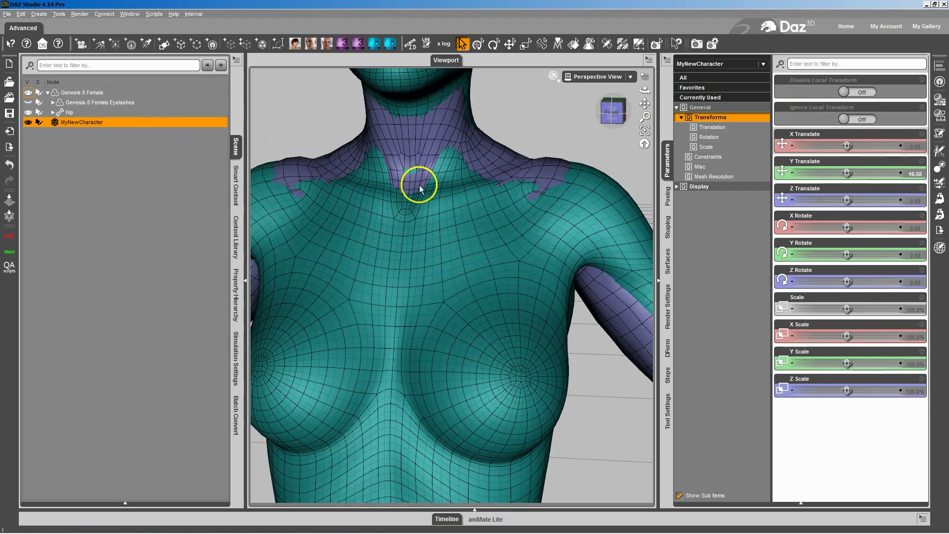
scroll(437, 193, down, 5)
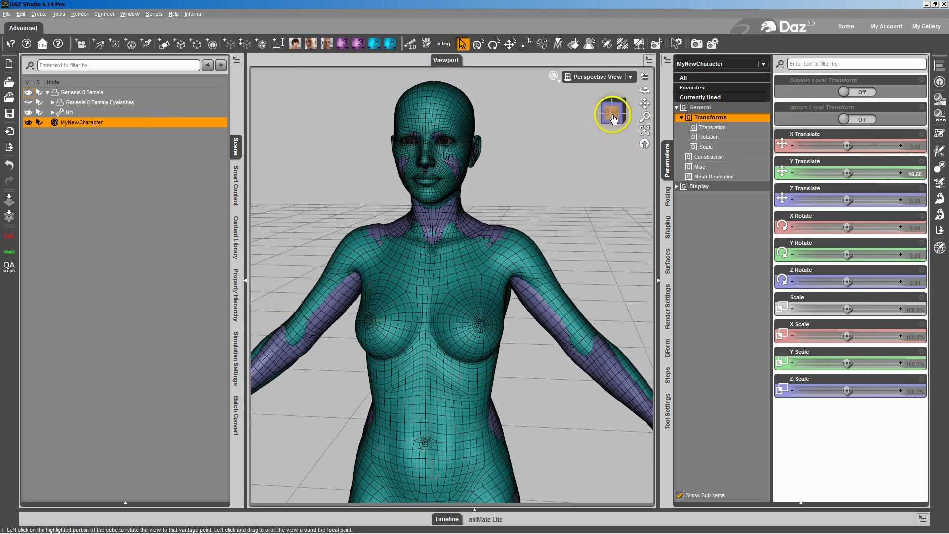
drag(613, 116, 643, 106)
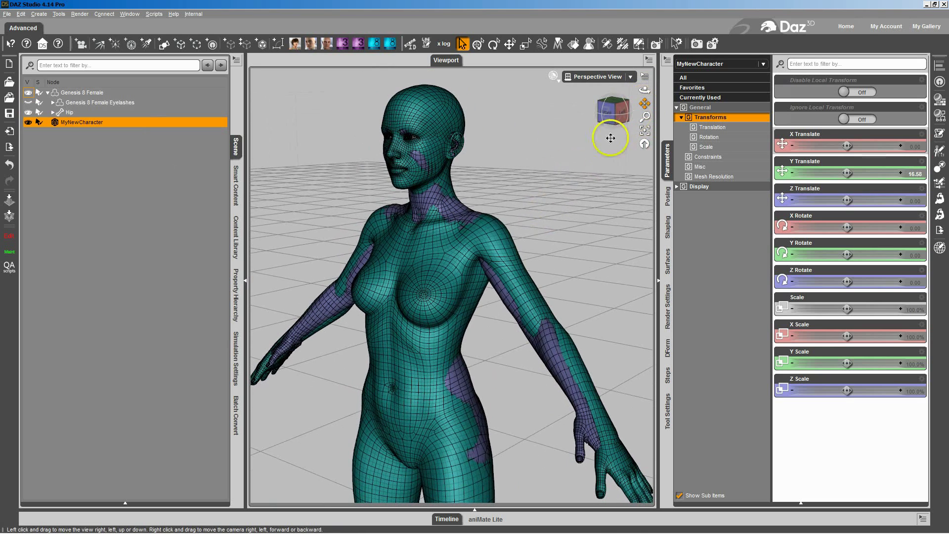
Hide the Genesis 8 Female figure, frame MyNewCharacter in full and set the viewport to Texture Shaded.
click(28, 92)
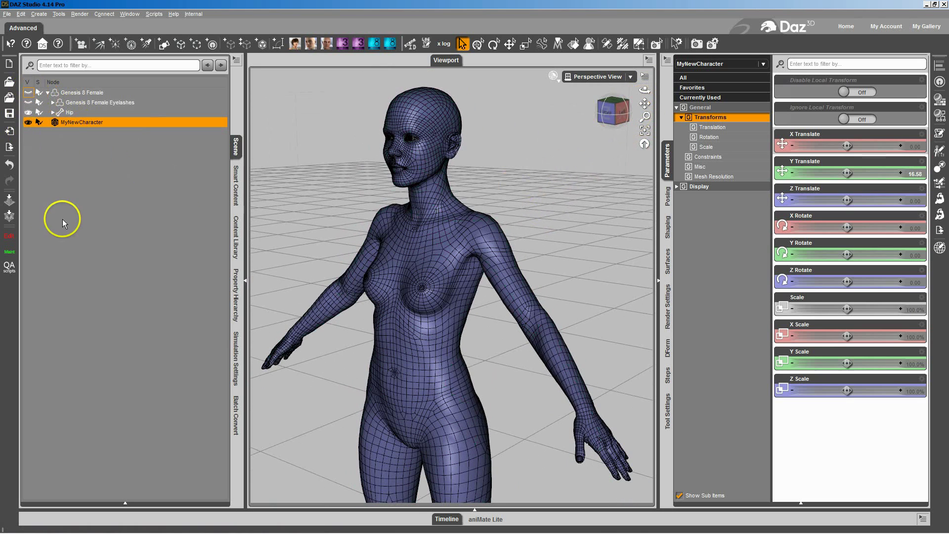
click(645, 131)
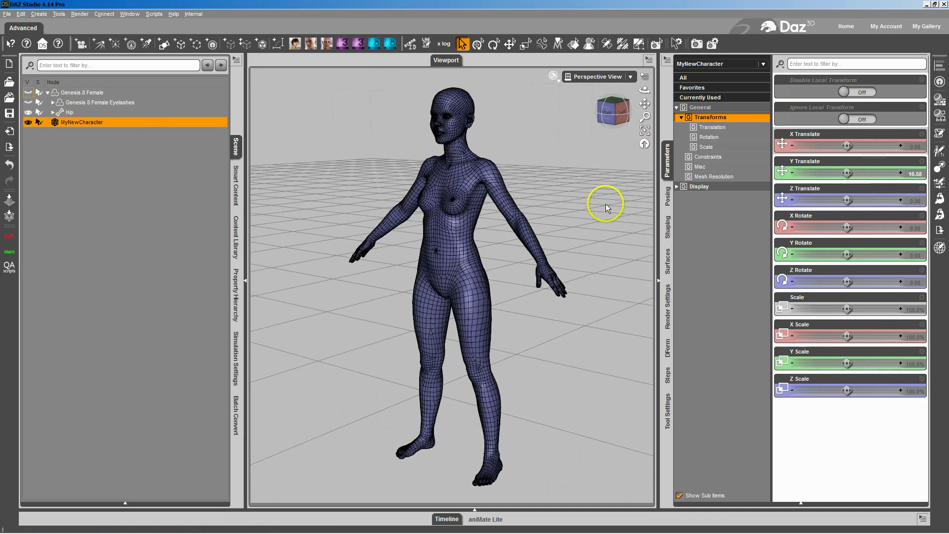
click(552, 77)
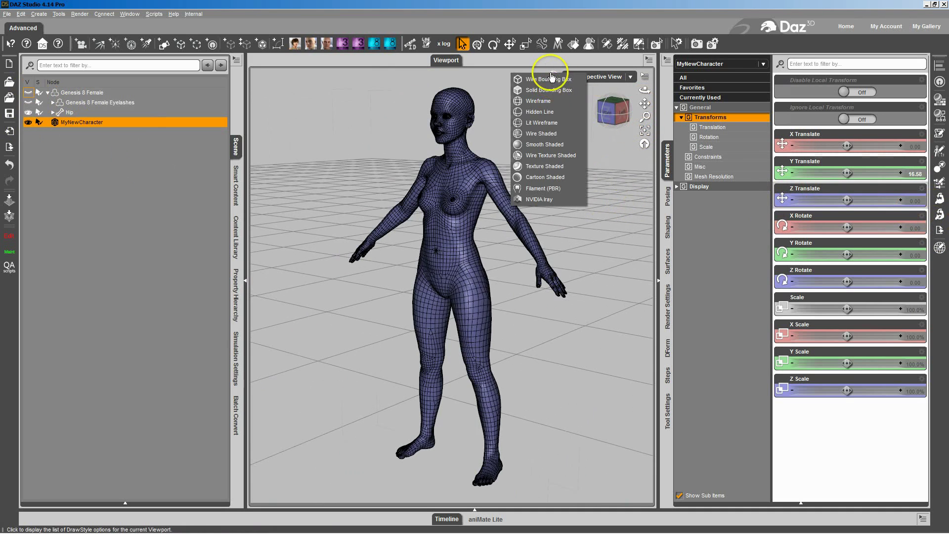
click(541, 167)
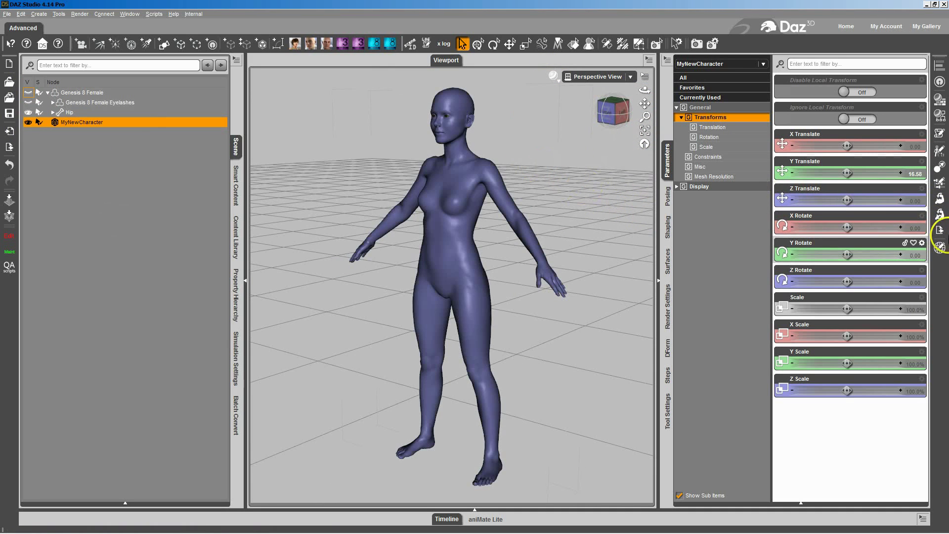
Export MyNewCharacter as an OBJ over the existing MyNewCharacter2.obj, using the DAZ Studio (1 unit = 1cm) scale.
click(940, 232)
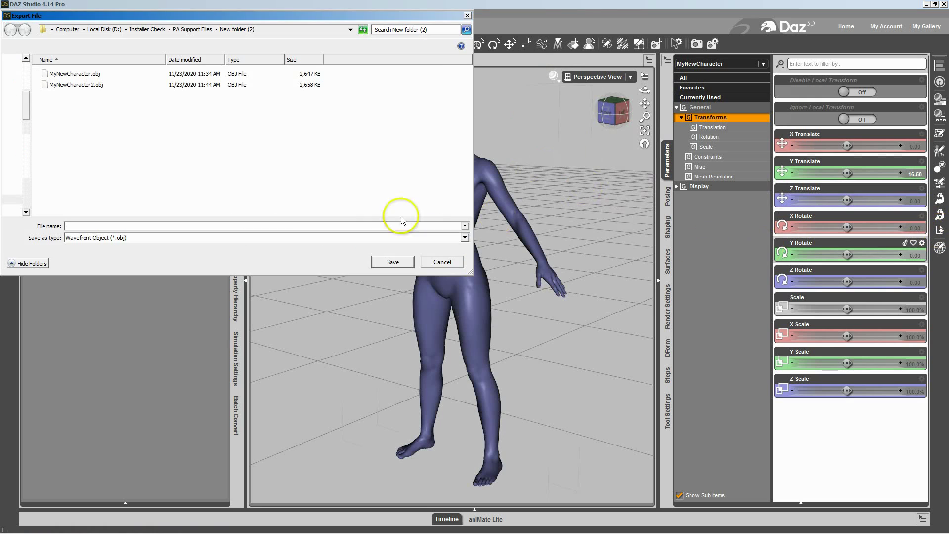
double_click(82, 87)
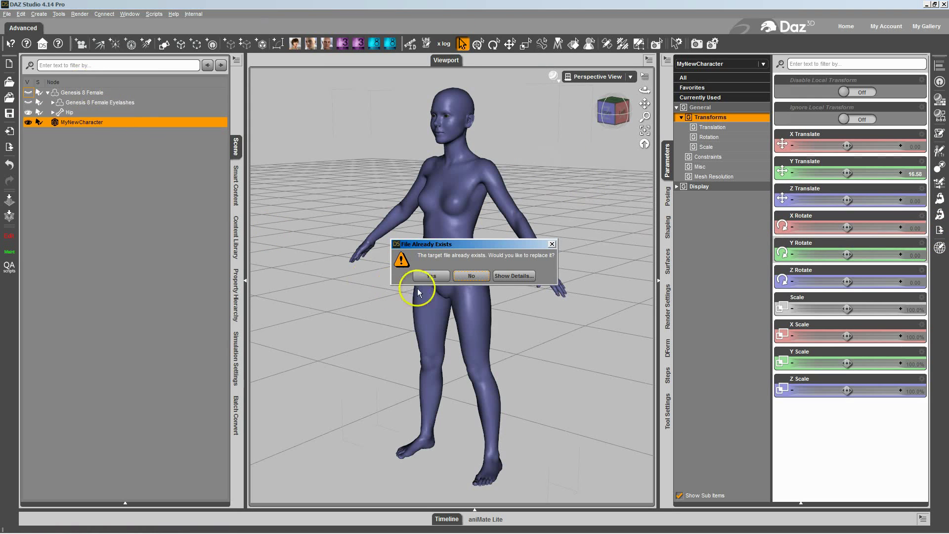
click(433, 276)
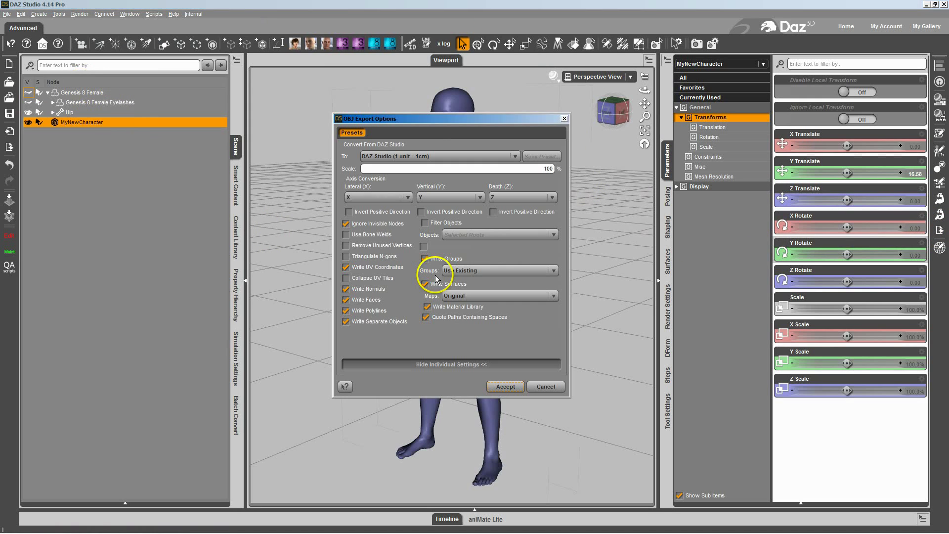
click(516, 391)
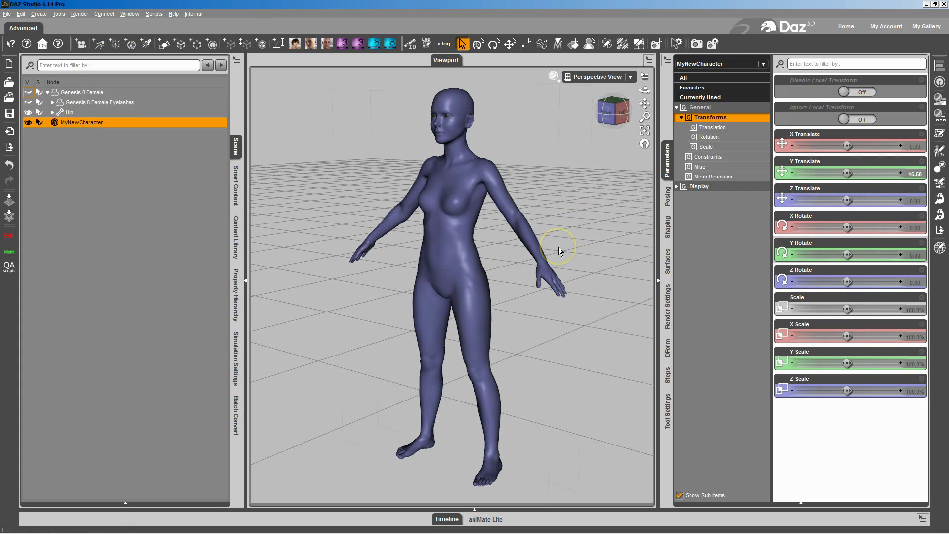
Show the Genesis 8 Female figure, hide MyNewCharacter and make Genesis 8 Female the selected node.
click(29, 93)
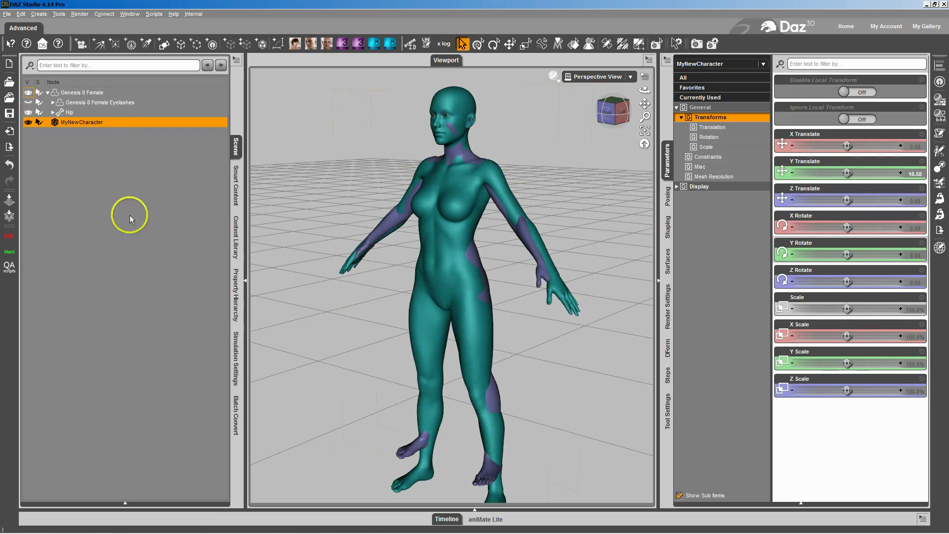
click(28, 122)
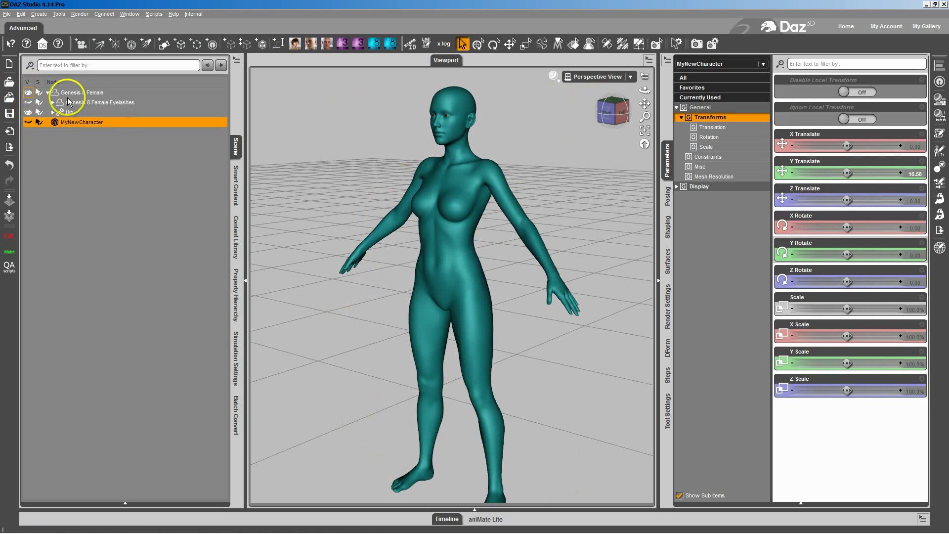
click(81, 93)
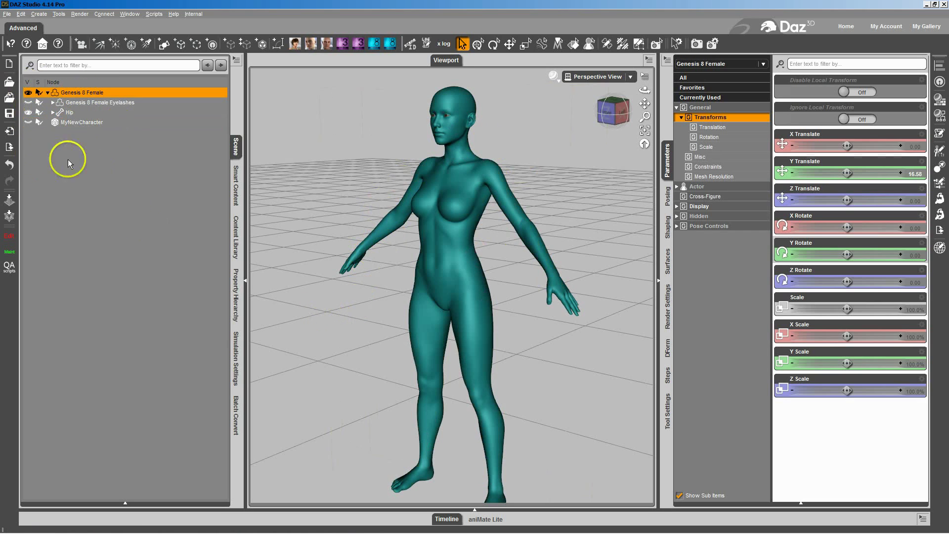
click(940, 215)
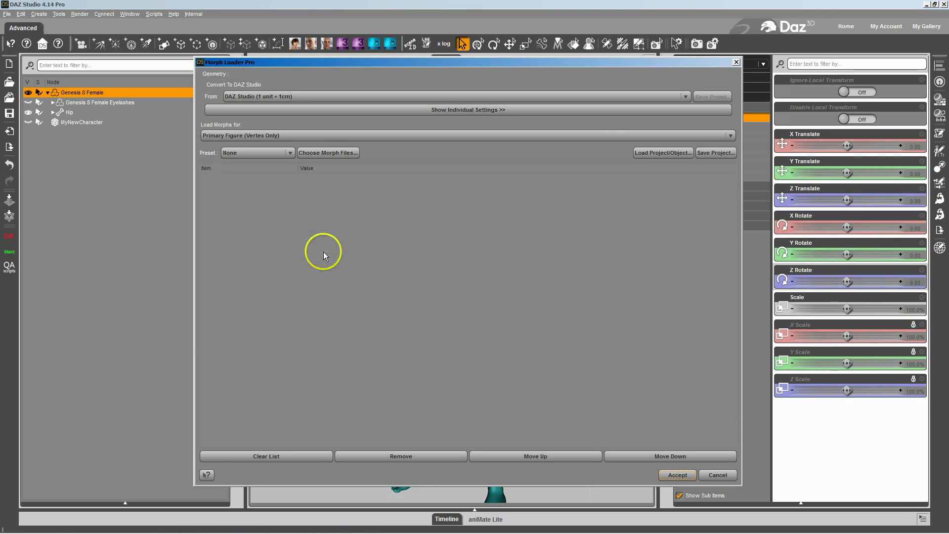
click(321, 156)
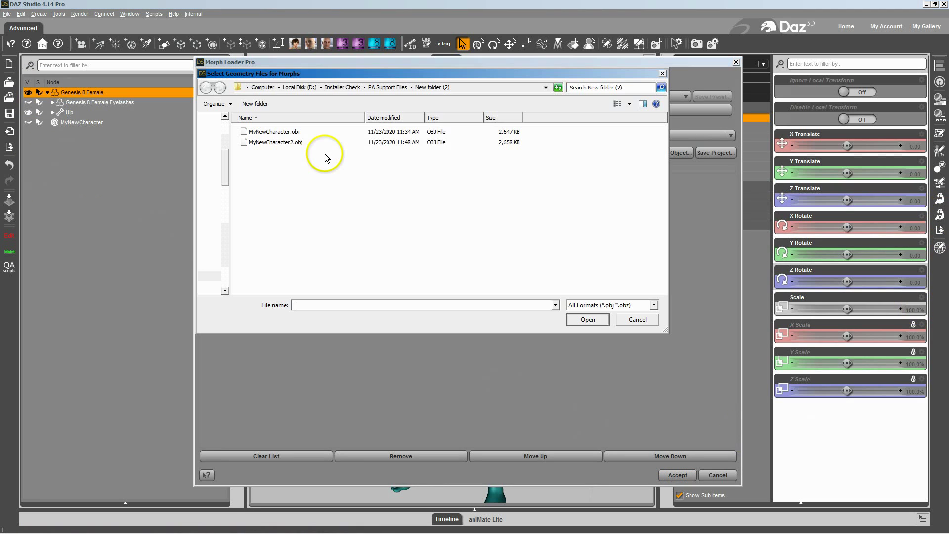
click(268, 144)
double_click(269, 144)
click(342, 179)
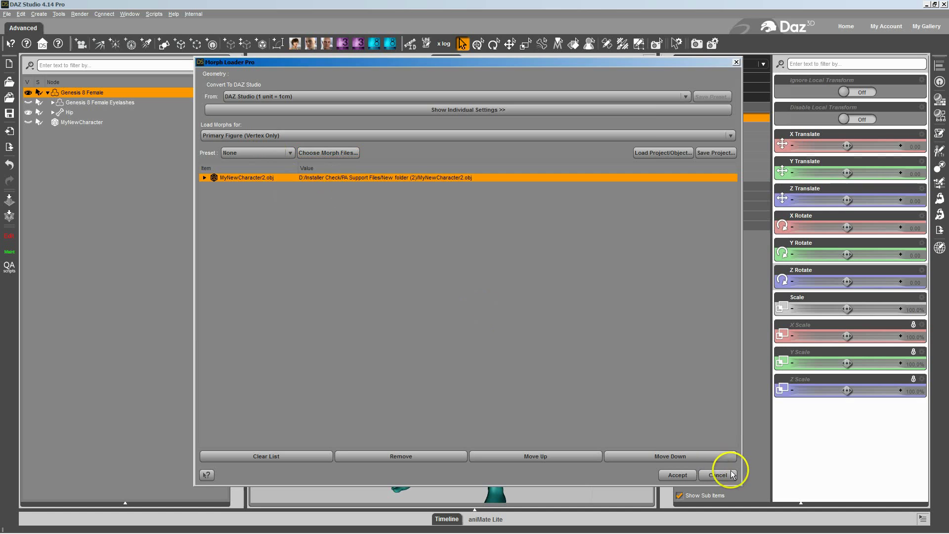
click(733, 475)
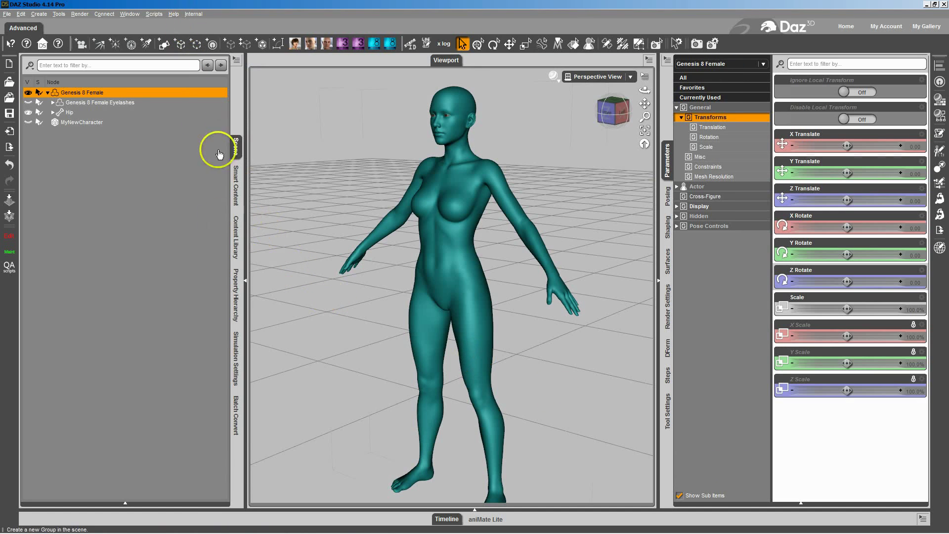
Apply the Genesis 8 Female HeadSplit DFormer from the Developer Kit with the Selected option, and select its field node in the scene.
click(234, 248)
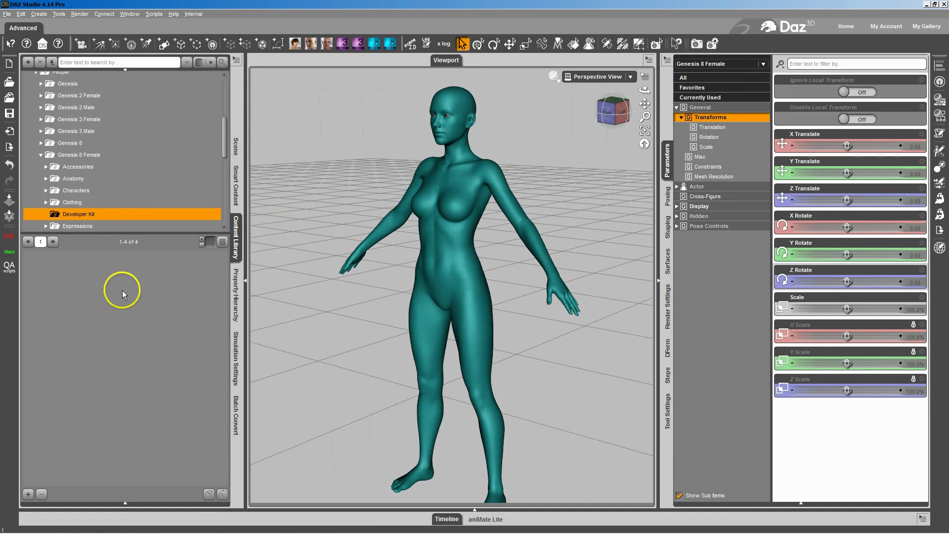
scroll(94, 200, down, 1)
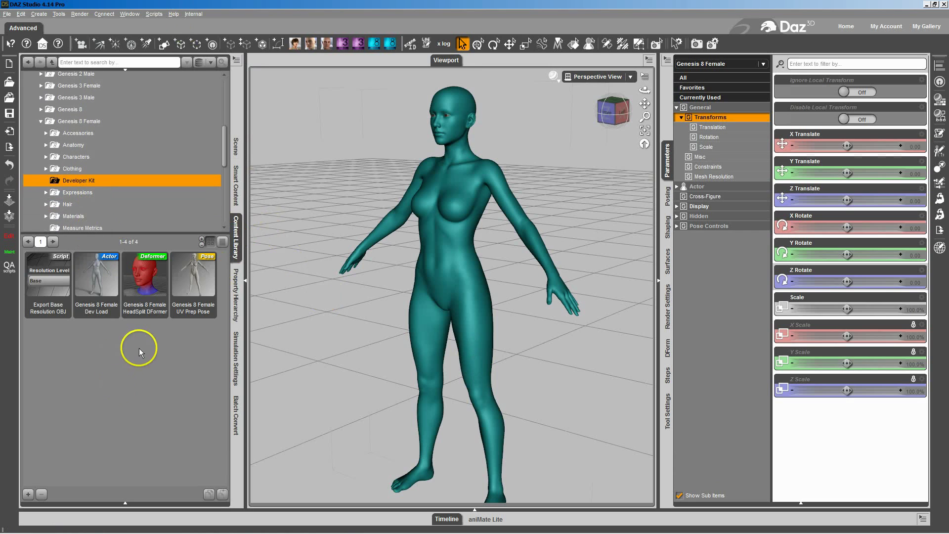
double_click(143, 284)
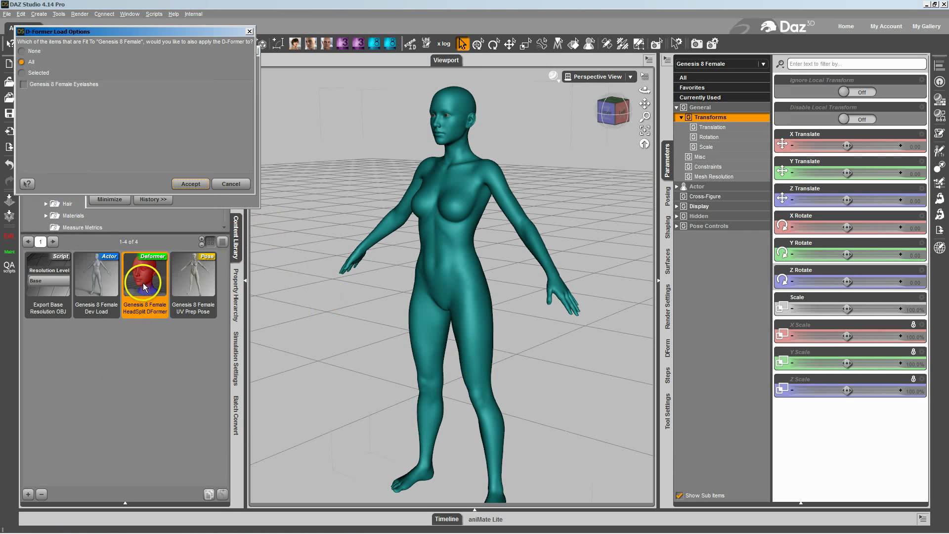
click(38, 73)
click(190, 185)
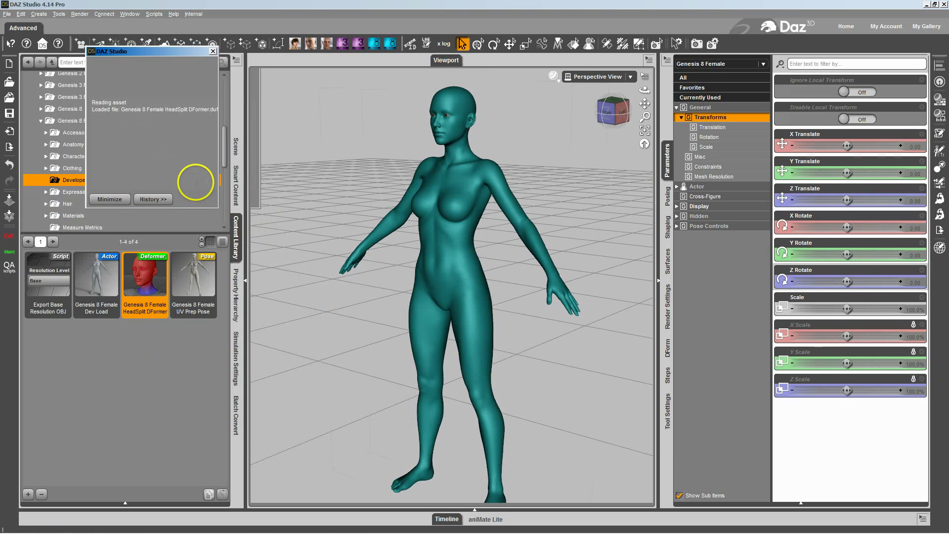
click(236, 147)
click(94, 113)
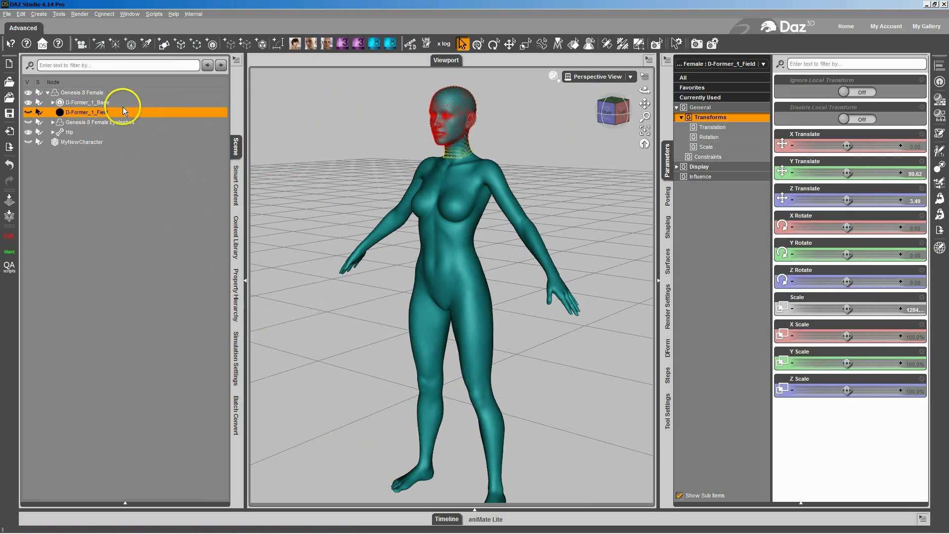
Load MyNewCharacter2.obj onto Genesis 8 Female in Morph Loader Pro and name the morph FHMMyNewCharacter2.
click(108, 94)
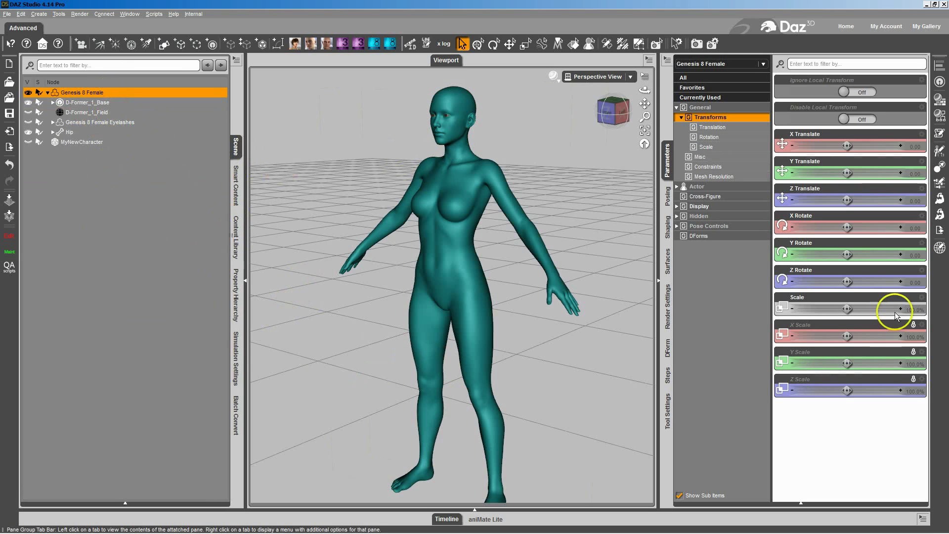
click(940, 218)
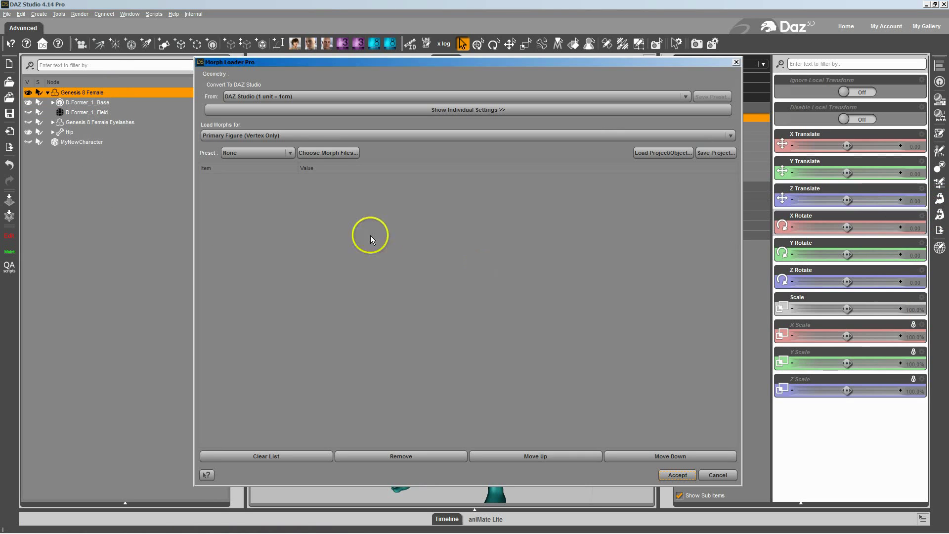
click(329, 153)
double_click(276, 143)
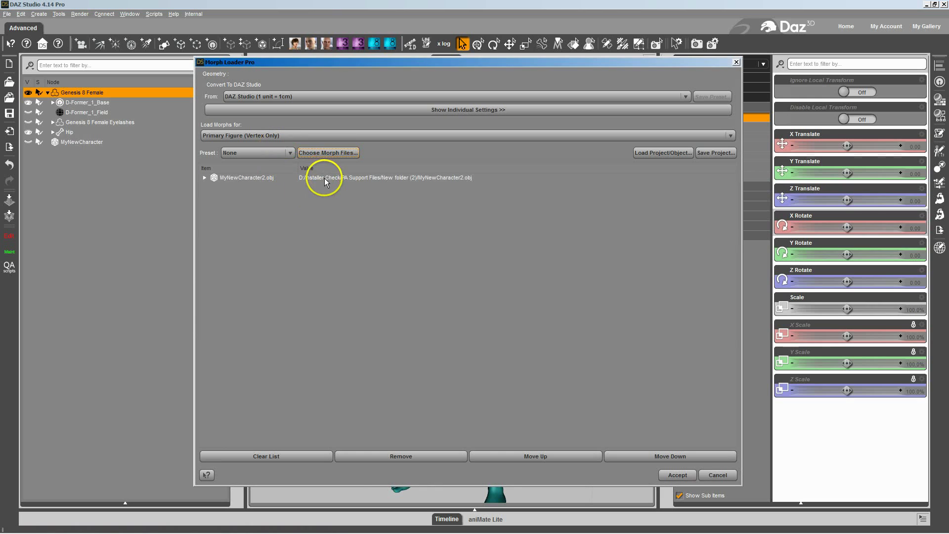
double_click(321, 178)
click(320, 185)
click(318, 186)
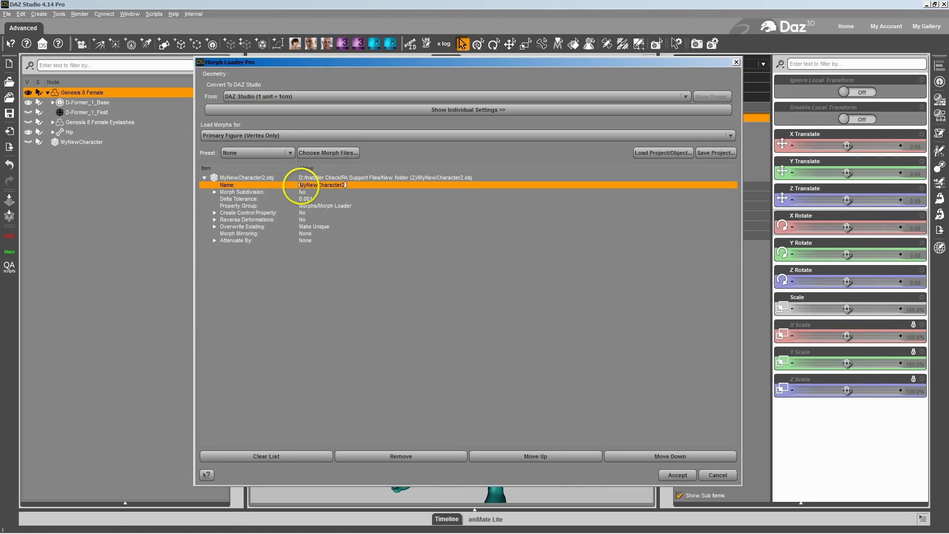
text(FHM)
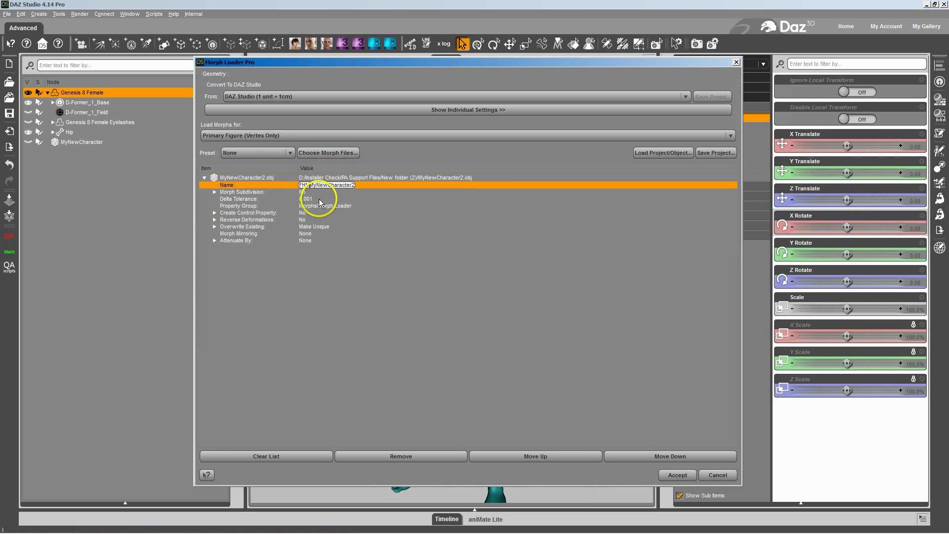
Attenuate the FHMMyNewCharacter2 morph by the D-Former_1 Influence Weights weight map.
click(310, 240)
click(310, 239)
mouse_move(316, 256)
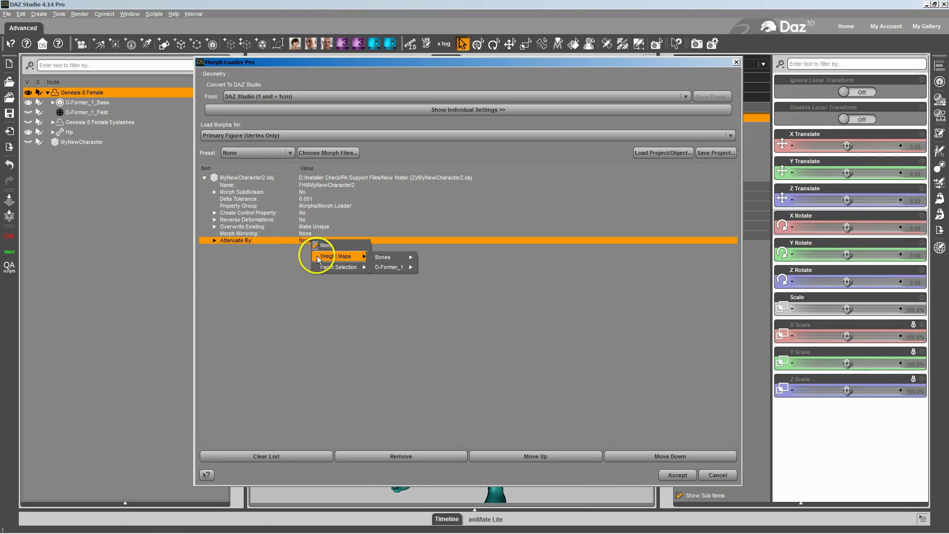
mouse_move(386, 266)
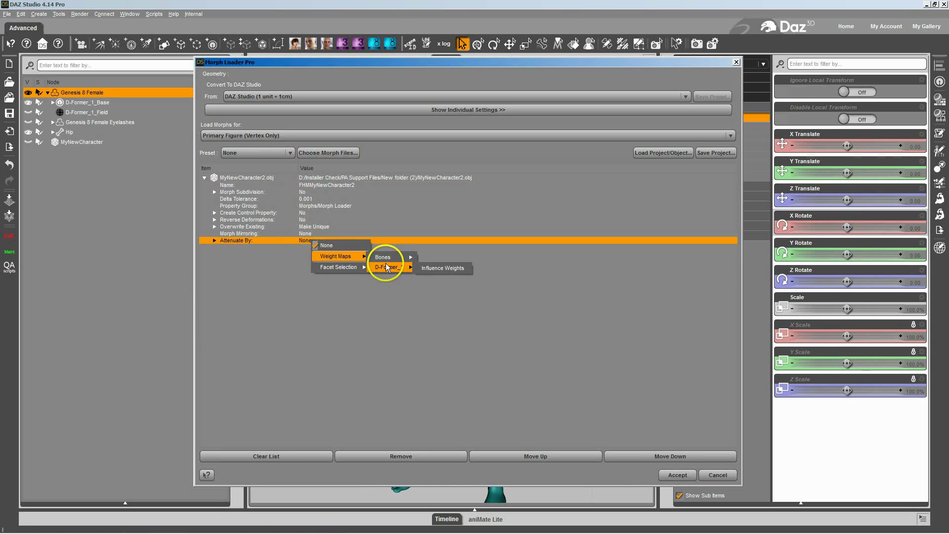
click(421, 268)
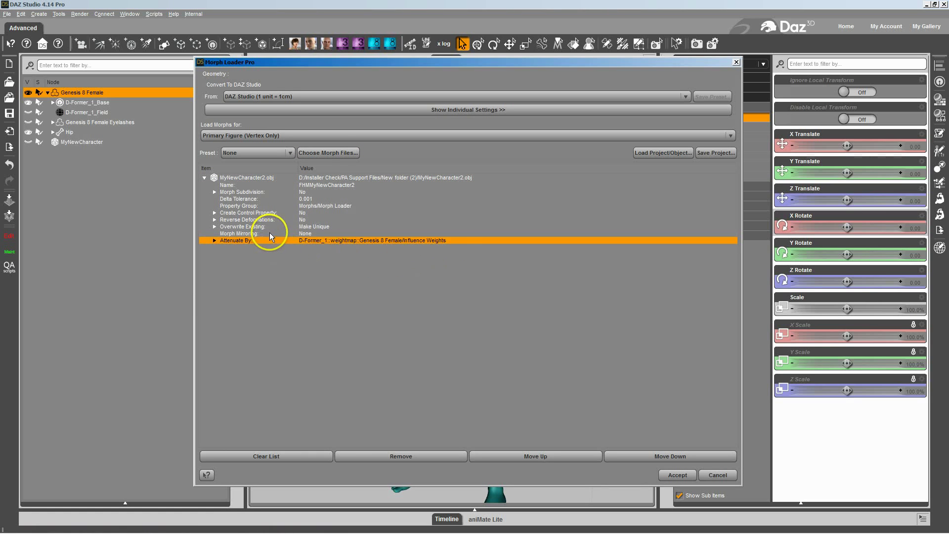
Add MyNewCharacter2.obj a second time as a morph file and name this morph FBMMyNewCharacter2.
click(328, 153)
double_click(282, 142)
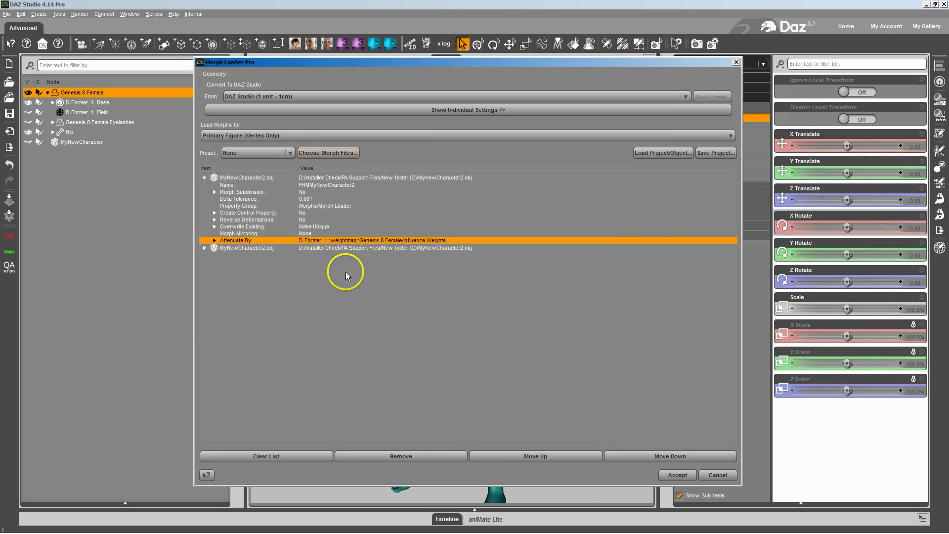
double_click(311, 255)
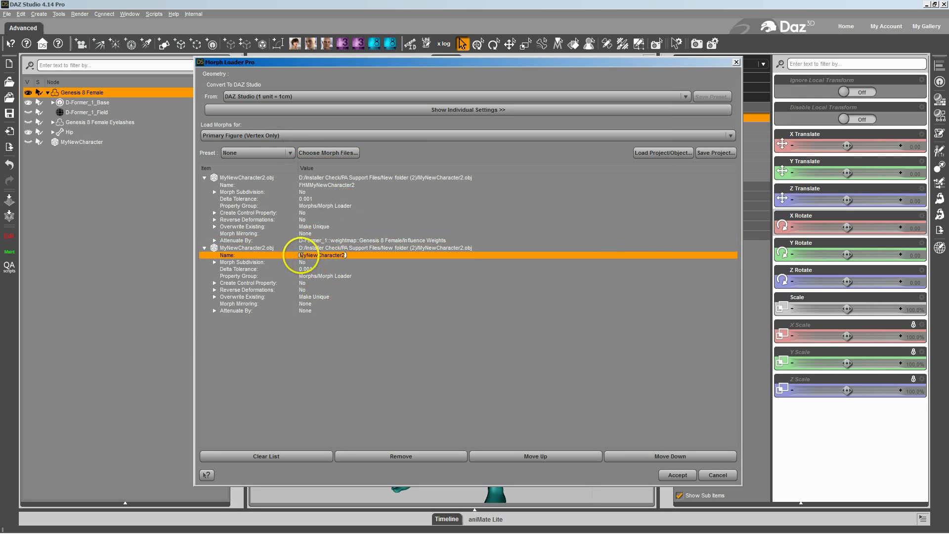
text(FB)
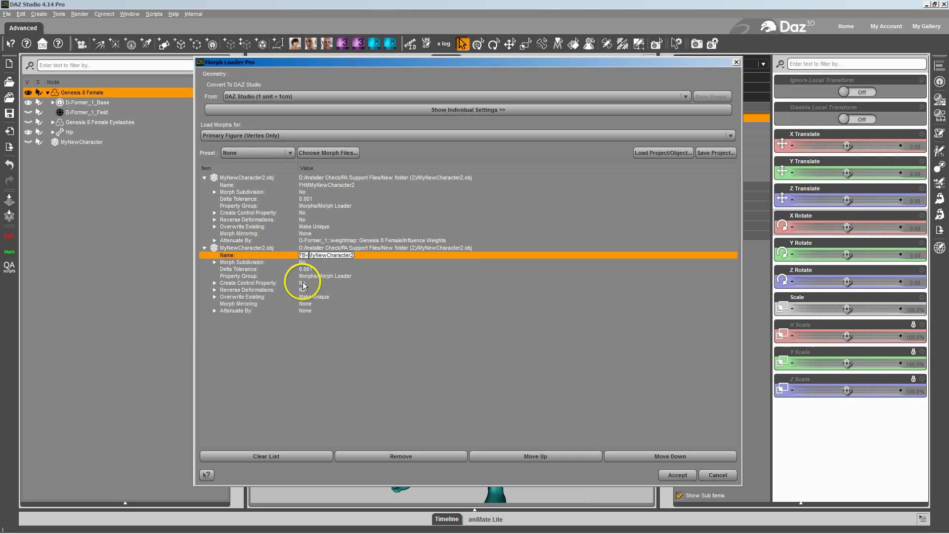
text(M)
Attenuate FBMMyNewCharacter2 by the D-Former_1 Influence Weights with a strength of -1, and create both morphs.
click(305, 310)
click(306, 312)
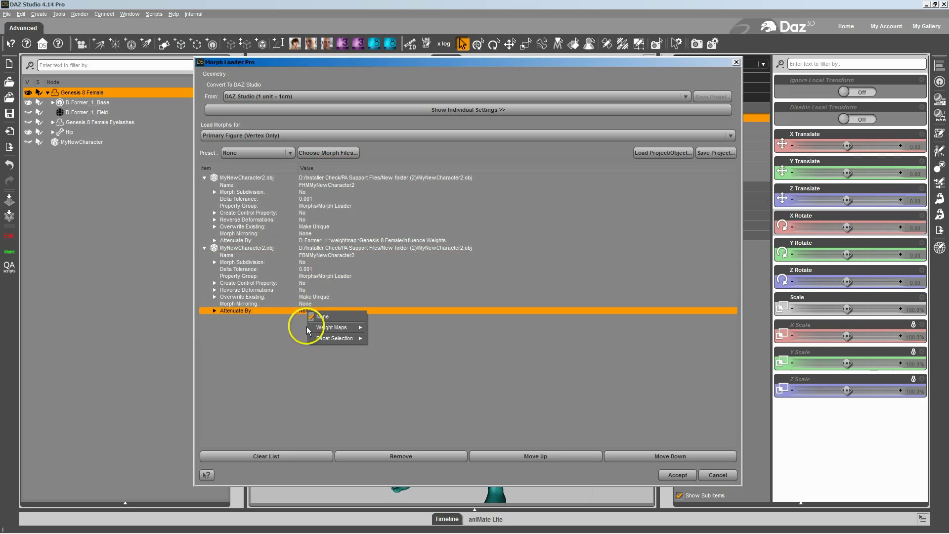
mouse_move(331, 327)
mouse_move(392, 337)
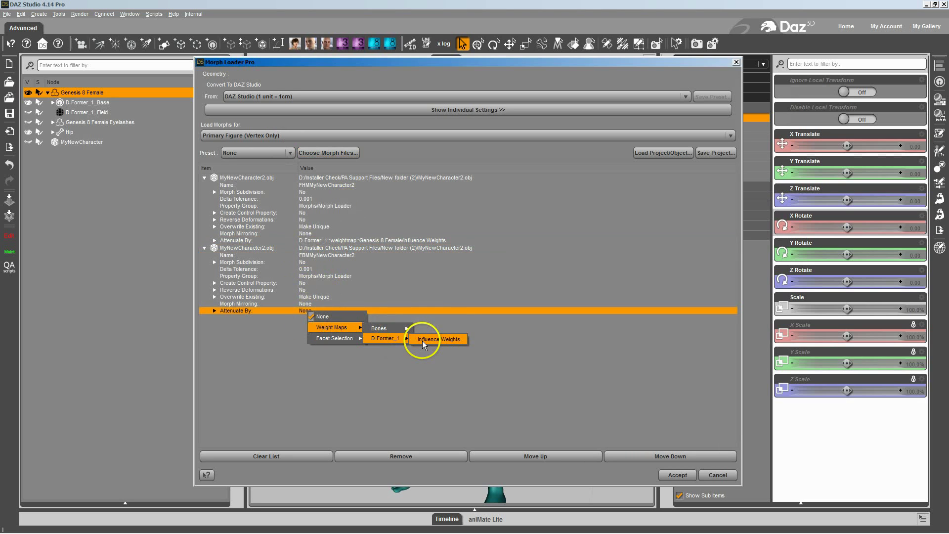
click(422, 340)
double_click(327, 314)
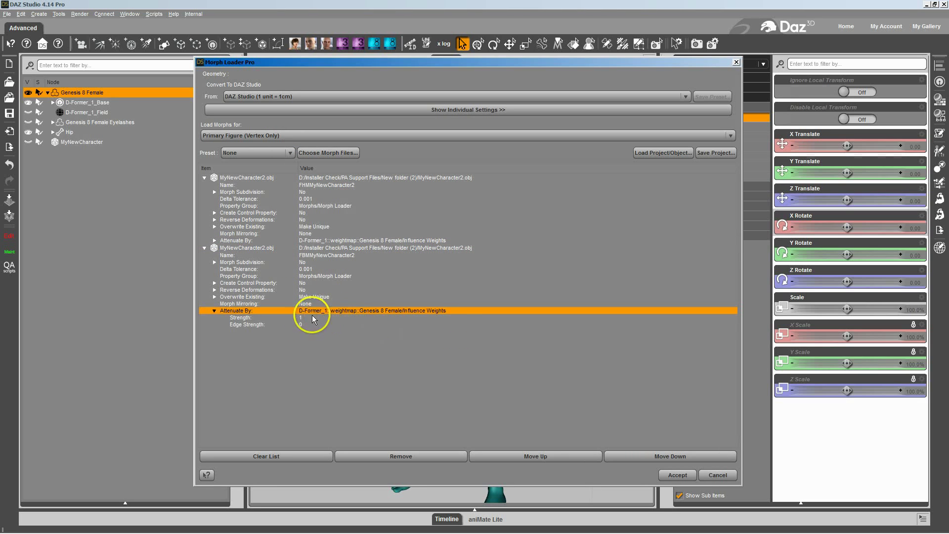
click(312, 317)
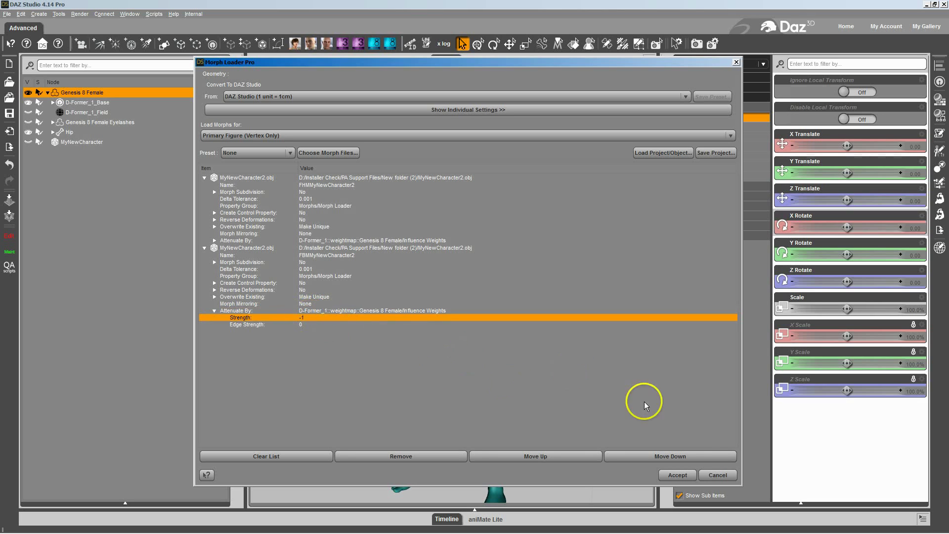
click(677, 475)
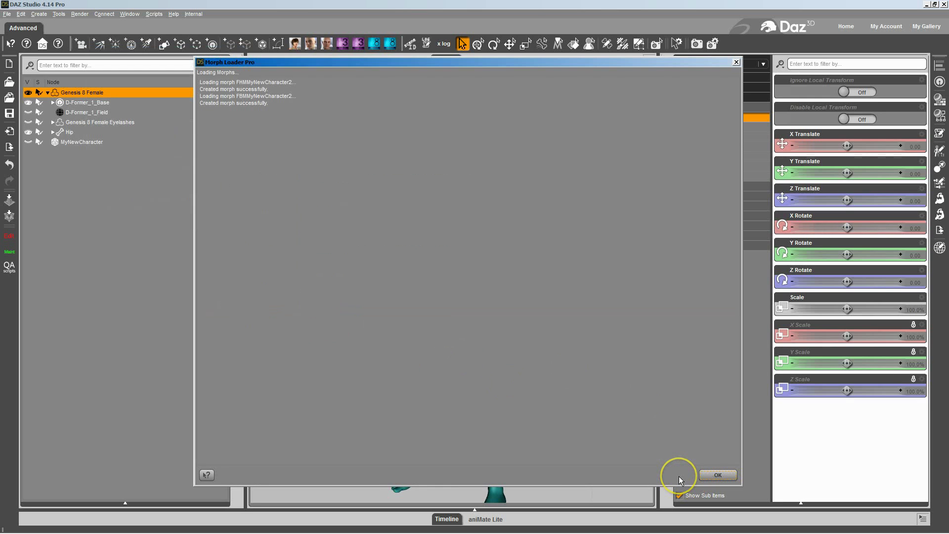
click(717, 475)
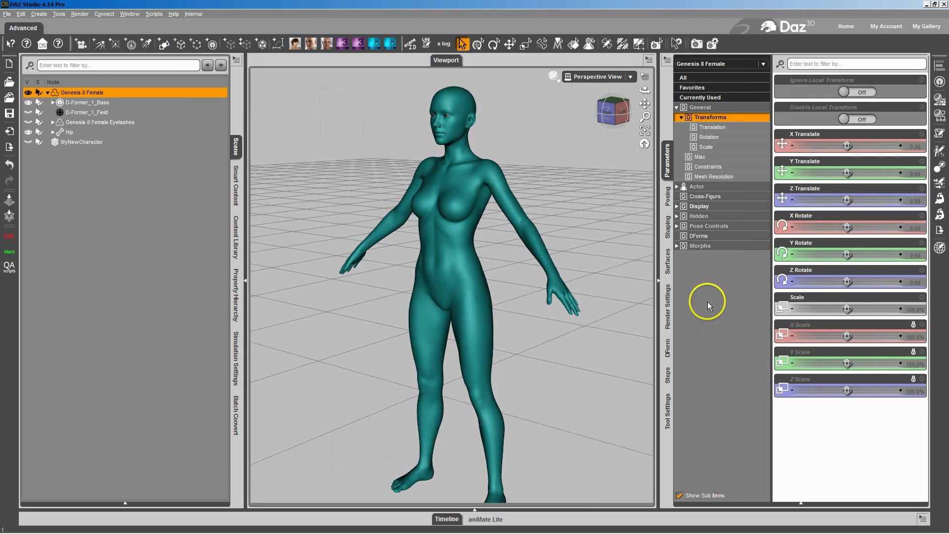
Preview the FHMMyNewCharacter2 head morph at 100% on Genesis 8 Female and undo the change.
click(700, 246)
drag(854, 91, 938, 82)
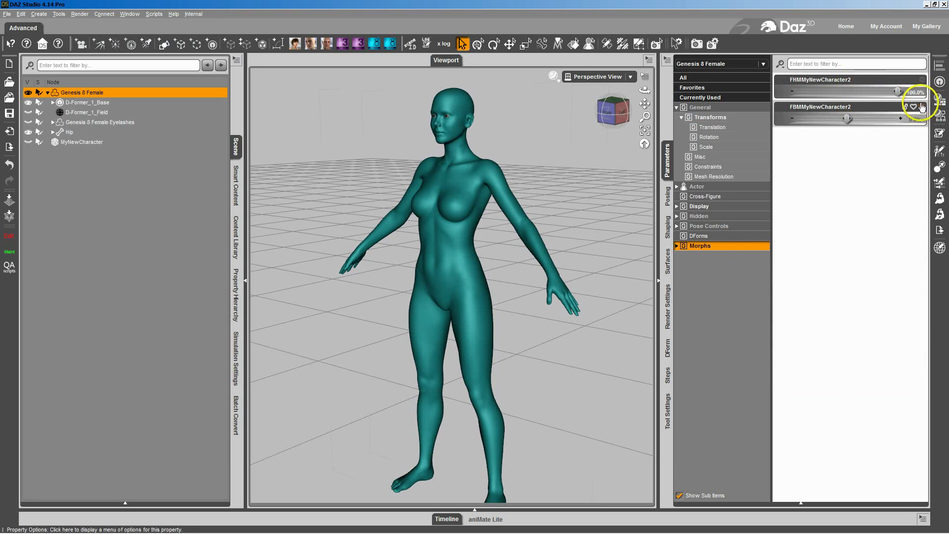
key(ctrl+z)
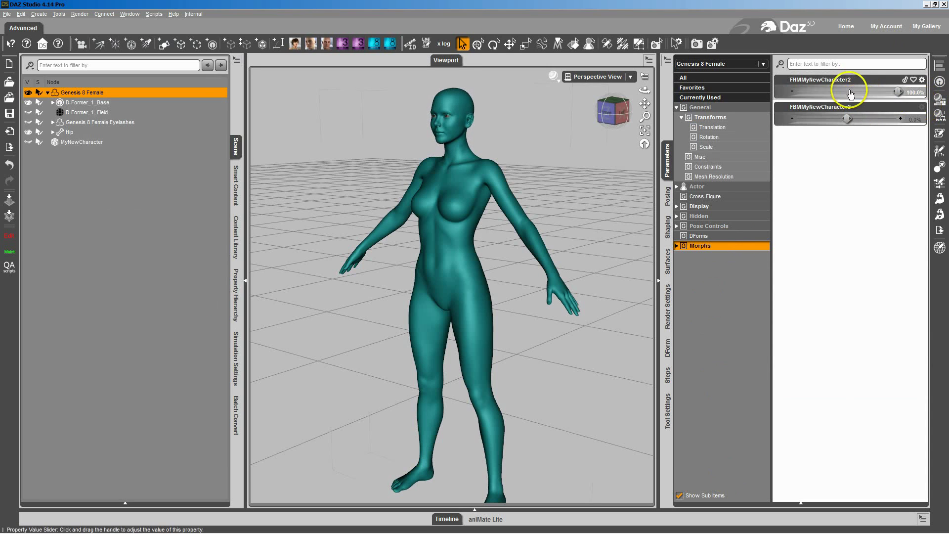
Preview the FBMMyNewCharacter2 body morph at 100%, switch the viewport to Front View and return the morph to 0%.
drag(848, 121, 942, 118)
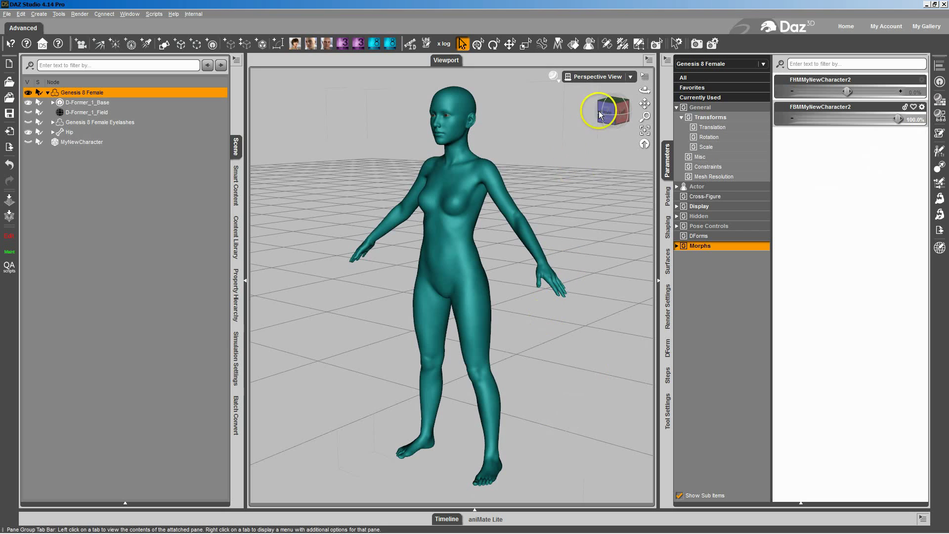
click(618, 88)
click(598, 77)
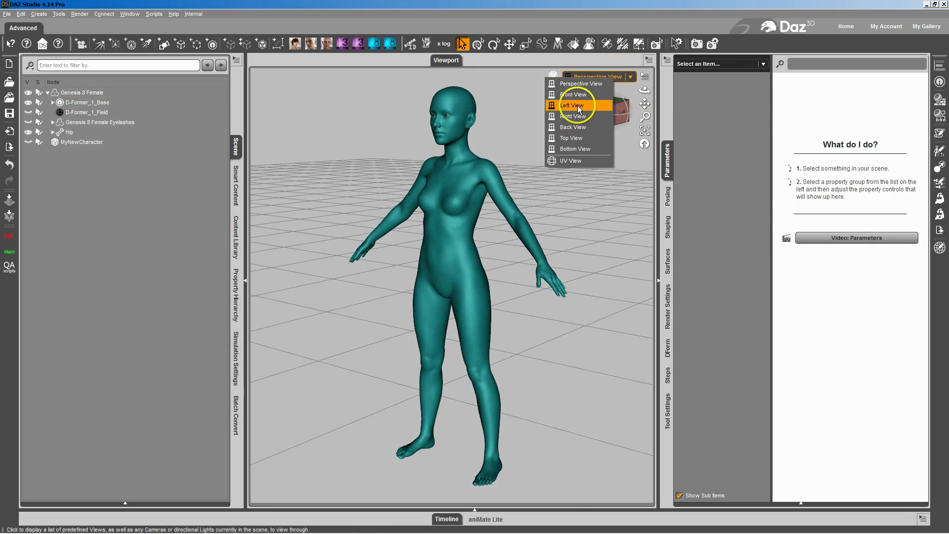
click(574, 94)
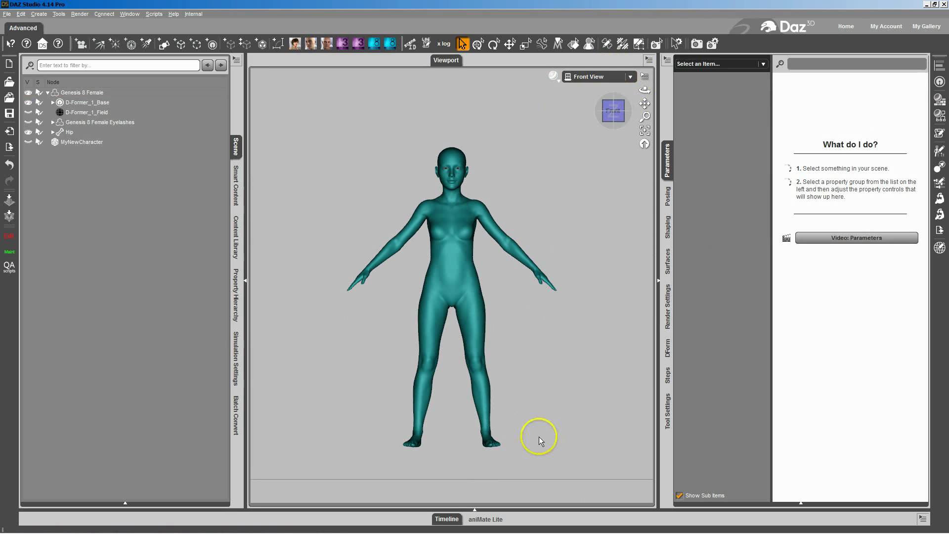
click(99, 93)
drag(892, 125, 868, 121)
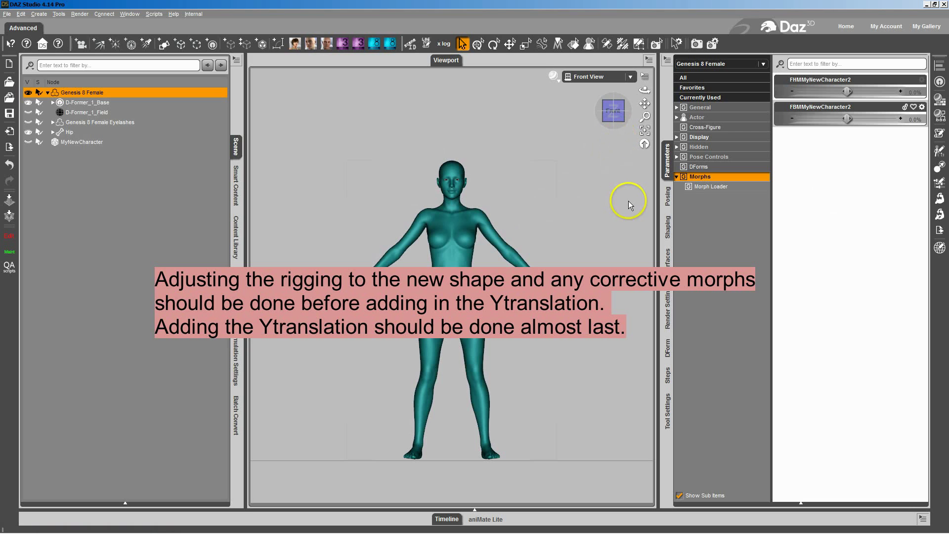
Move the unmorphed Genesis 8 Female to the floor and copy its exact Y Translate value.
click(700, 107)
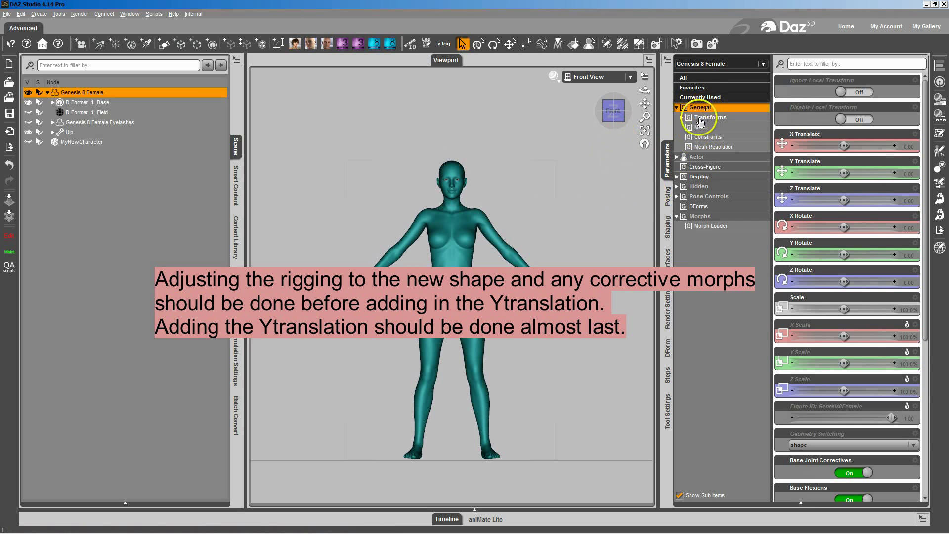
click(700, 119)
right_click(667, 169)
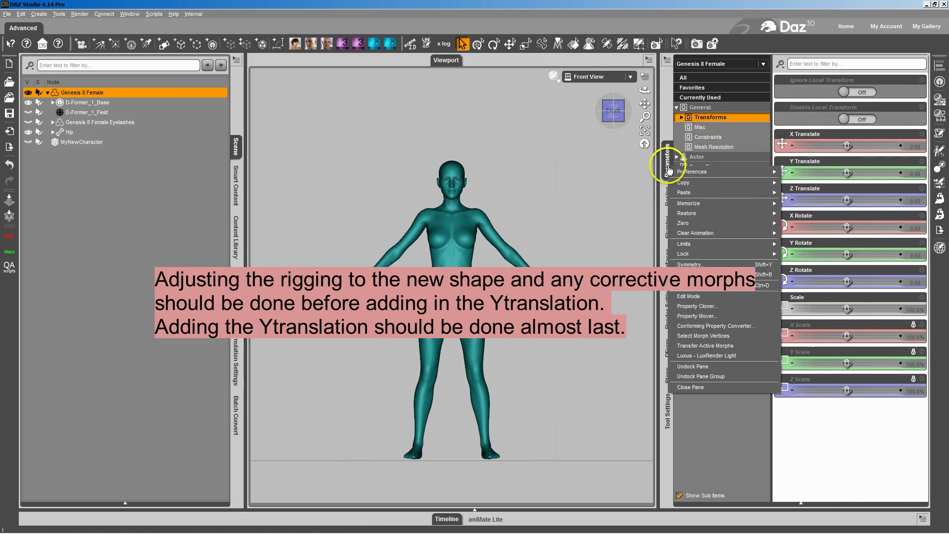
mouse_move(670, 172)
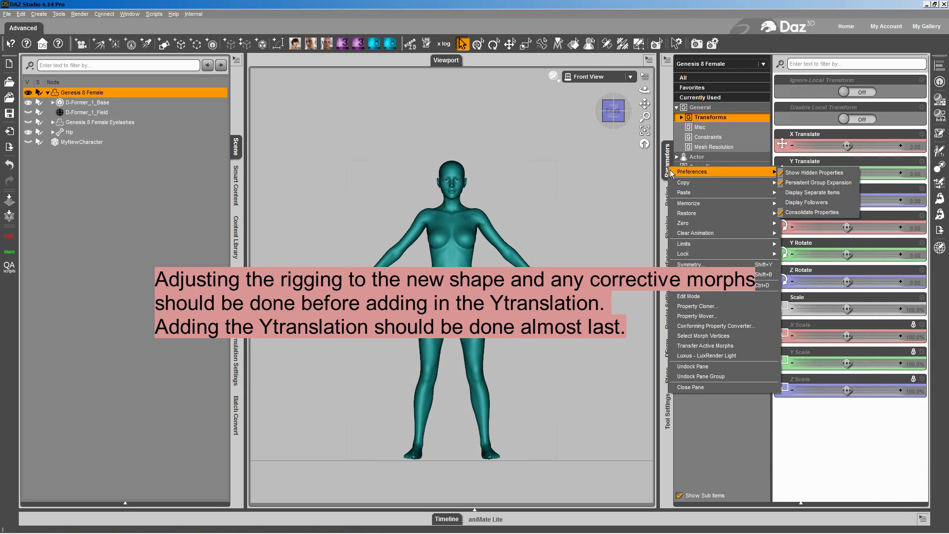
click(691, 287)
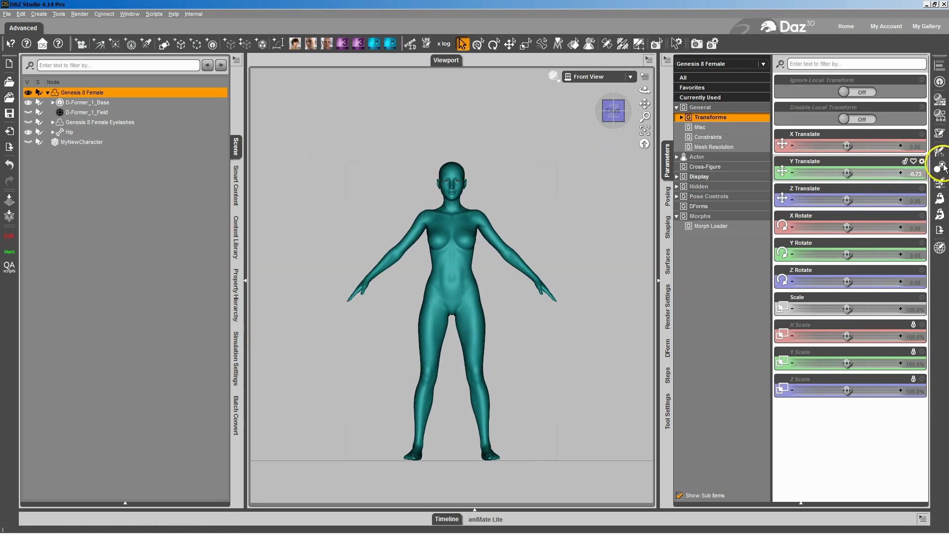
double_click(895, 176)
key(ctrl+c)
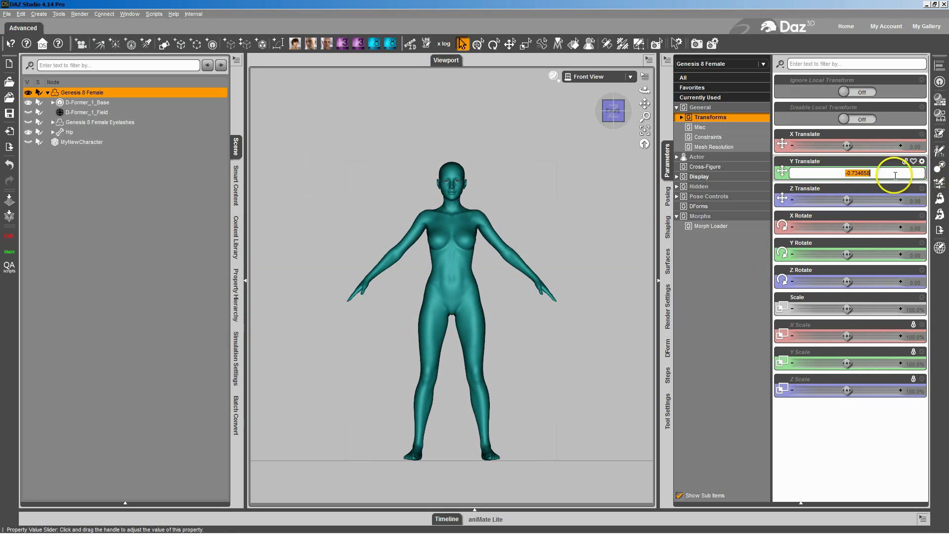
key(Return)
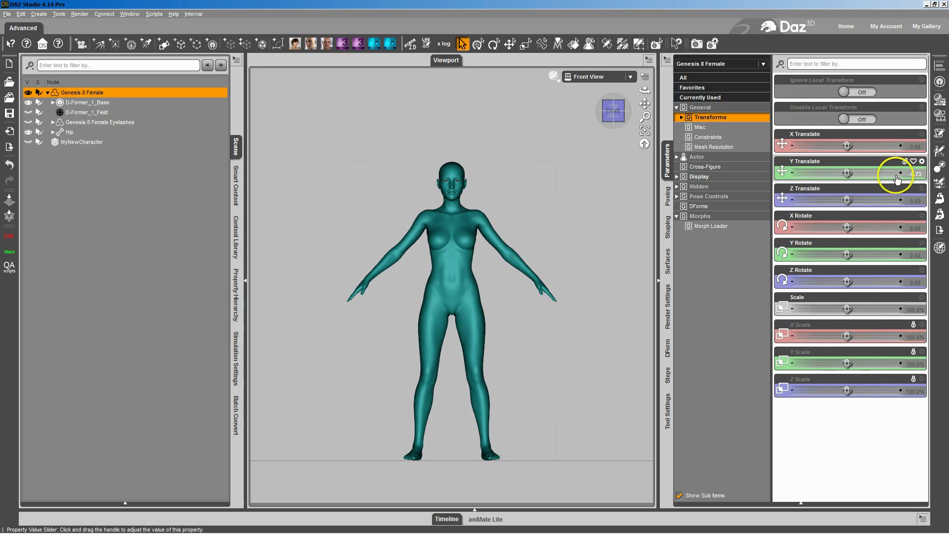
Set FBMMyNewCharacter2 to 100% and move the morphed figure to the floor.
click(705, 228)
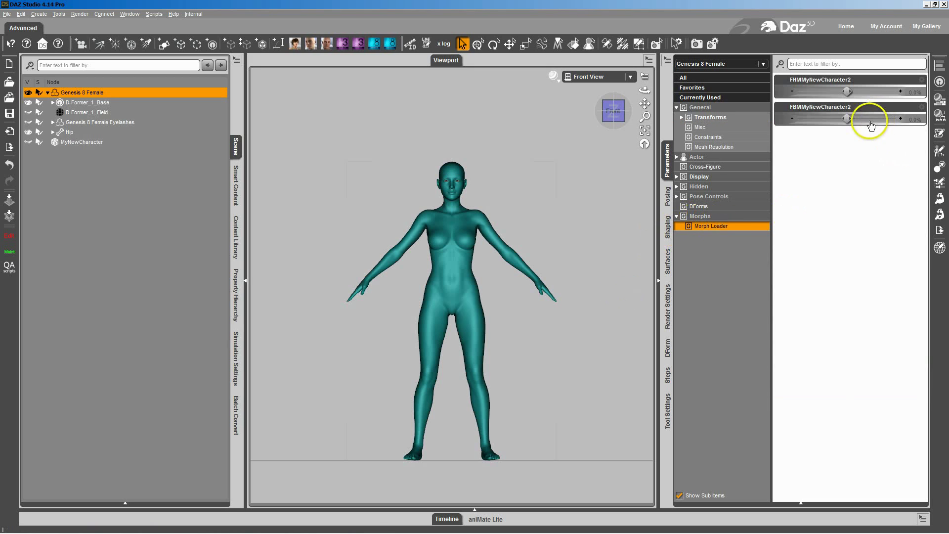
drag(846, 120, 933, 121)
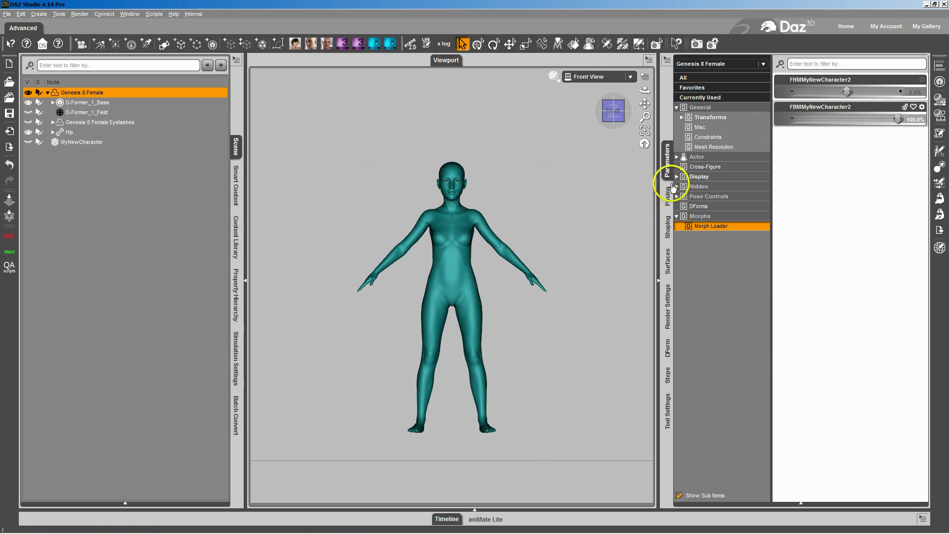
right_click(668, 167)
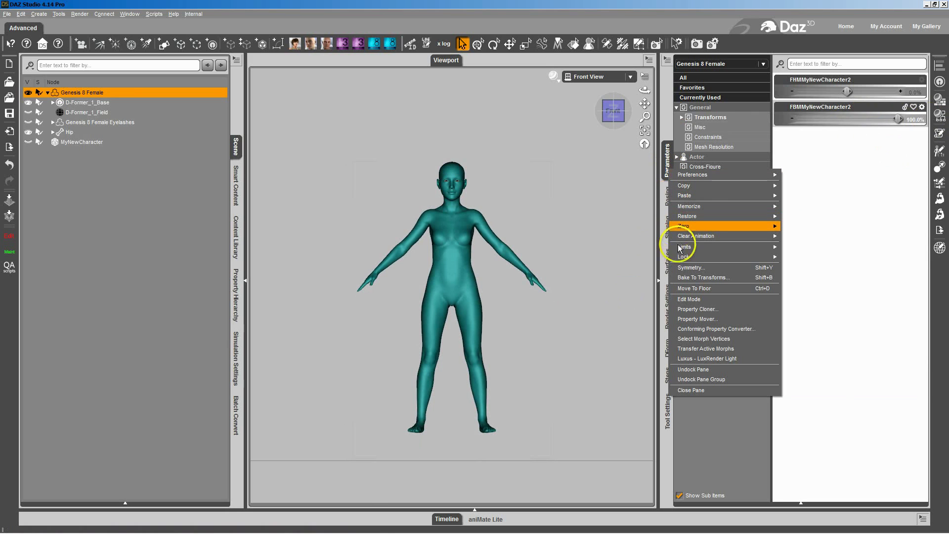
click(681, 286)
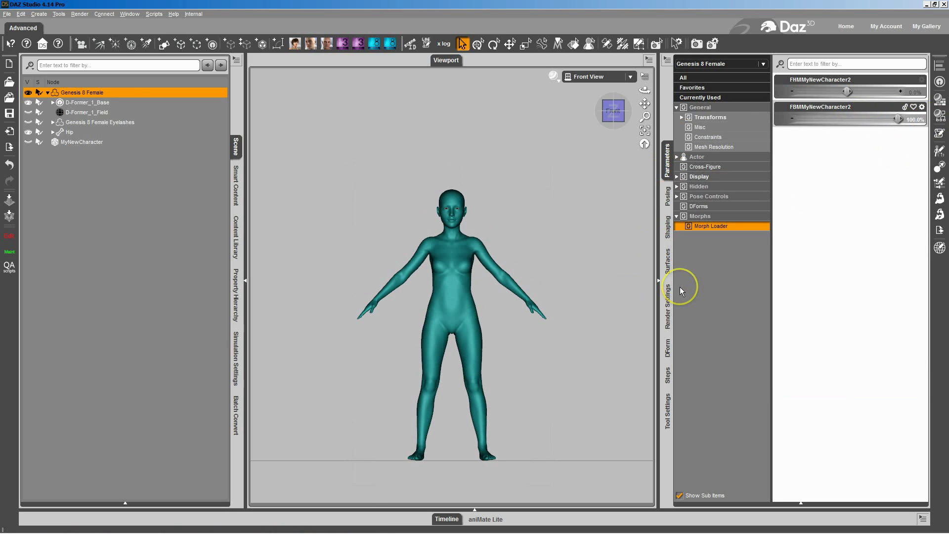
Set the figure's Y Translate to -17.29533+0.734658, offsetting the floor position by the copied base value.
click(703, 122)
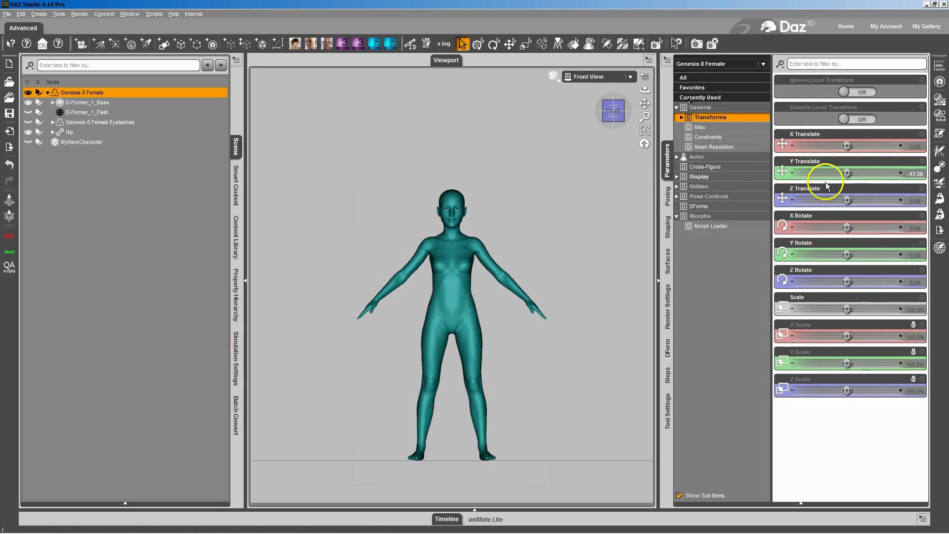
click(905, 173)
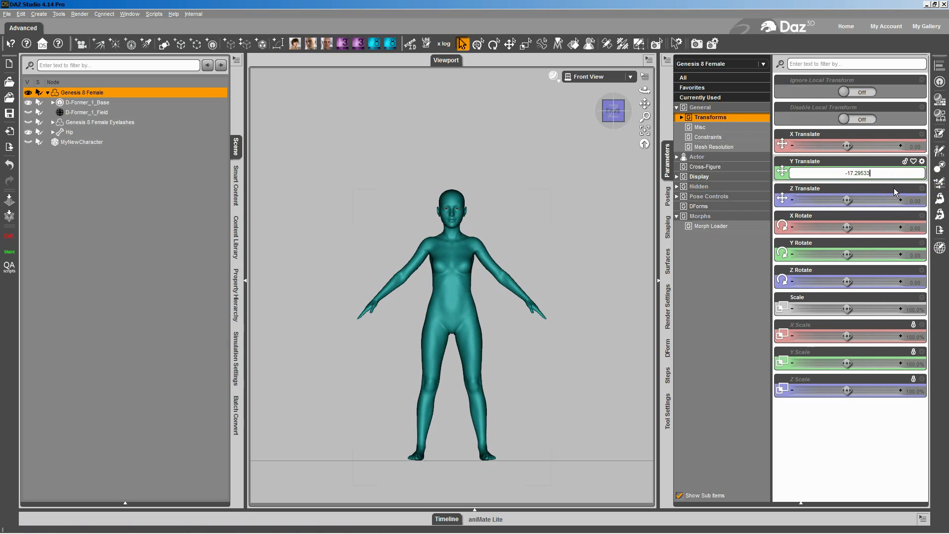
text(+)
key(ctrl+v)
key(BackSpace)
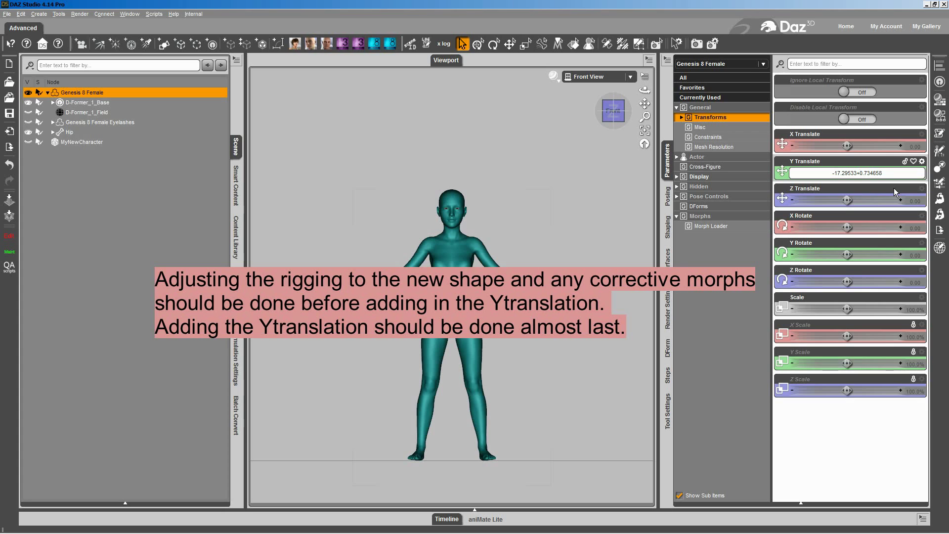
key(Return)
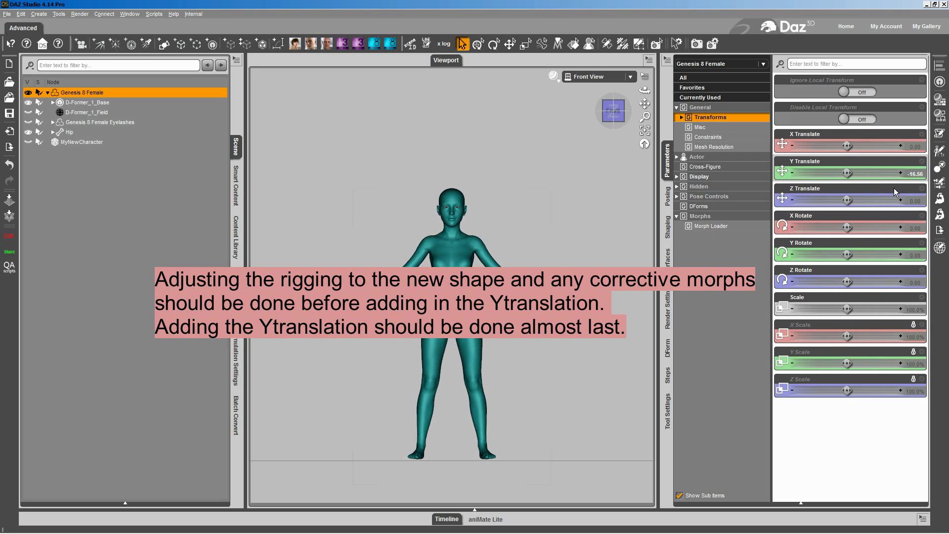